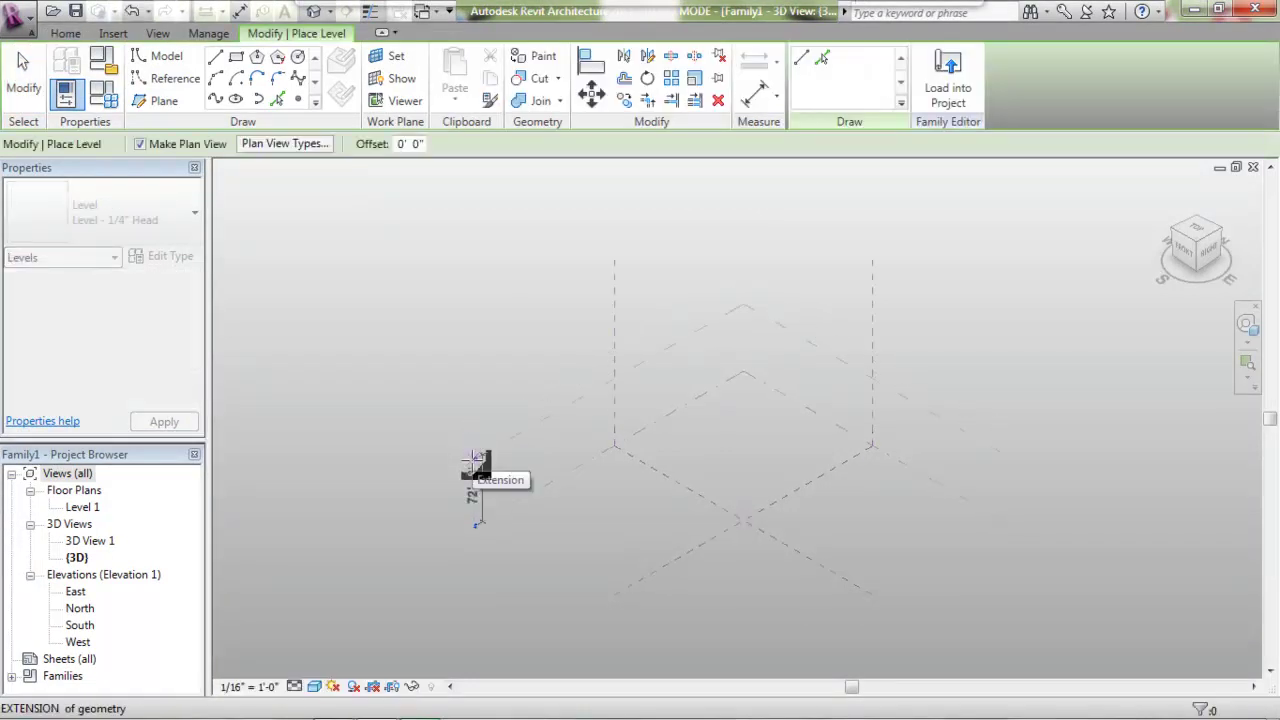
- Place four levels above Level 1, spaced successively about 72', 104', 104' and 84' apart
left_click(476, 462)
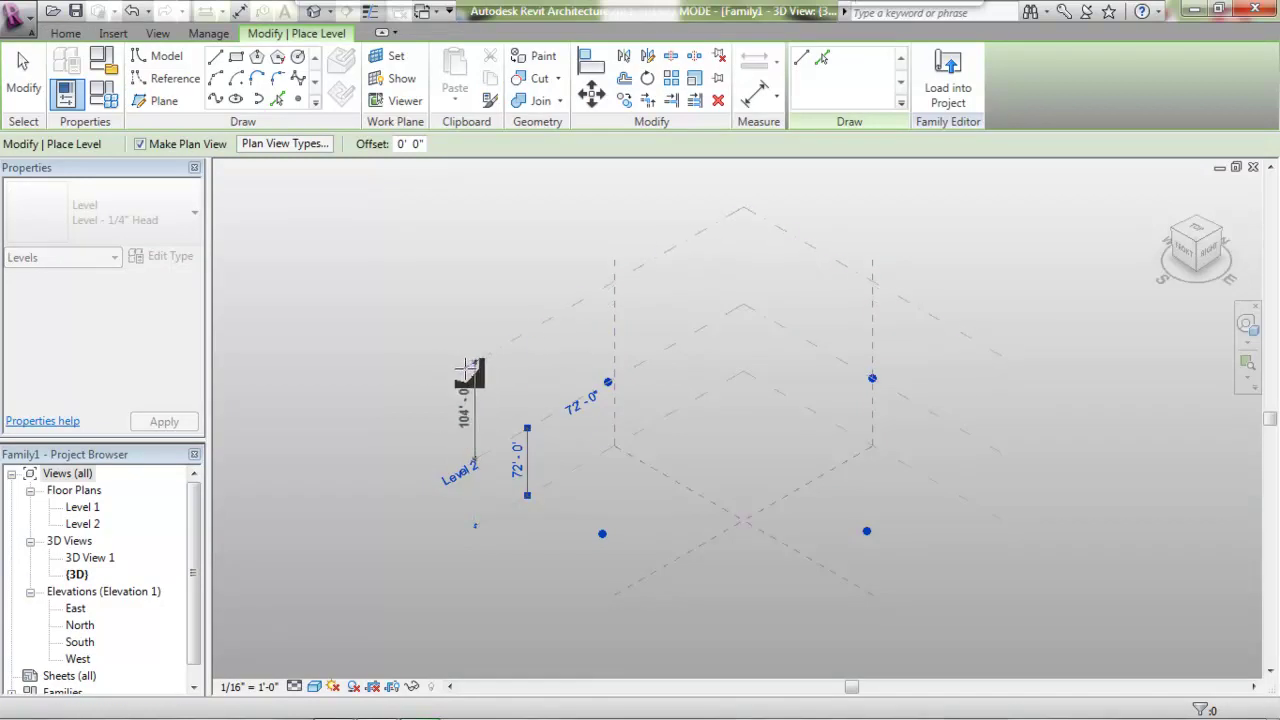
left_click(472, 355)
left_click(469, 270)
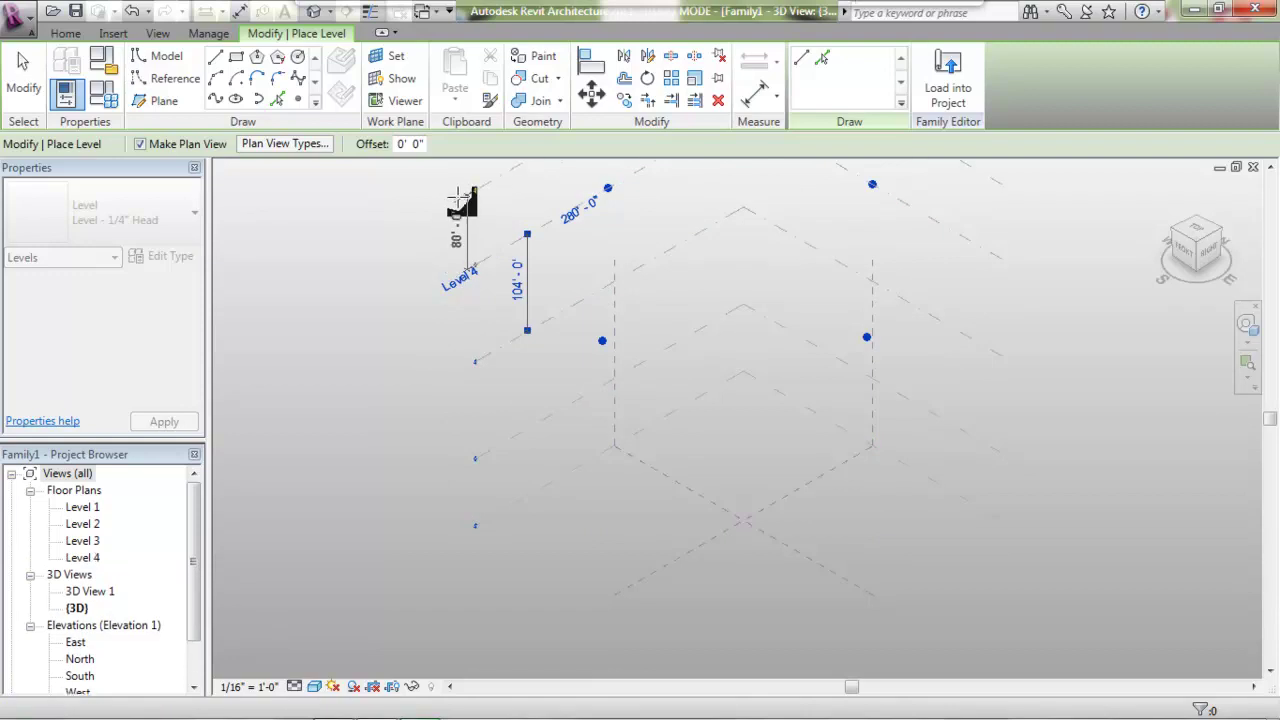
left_click(460, 200)
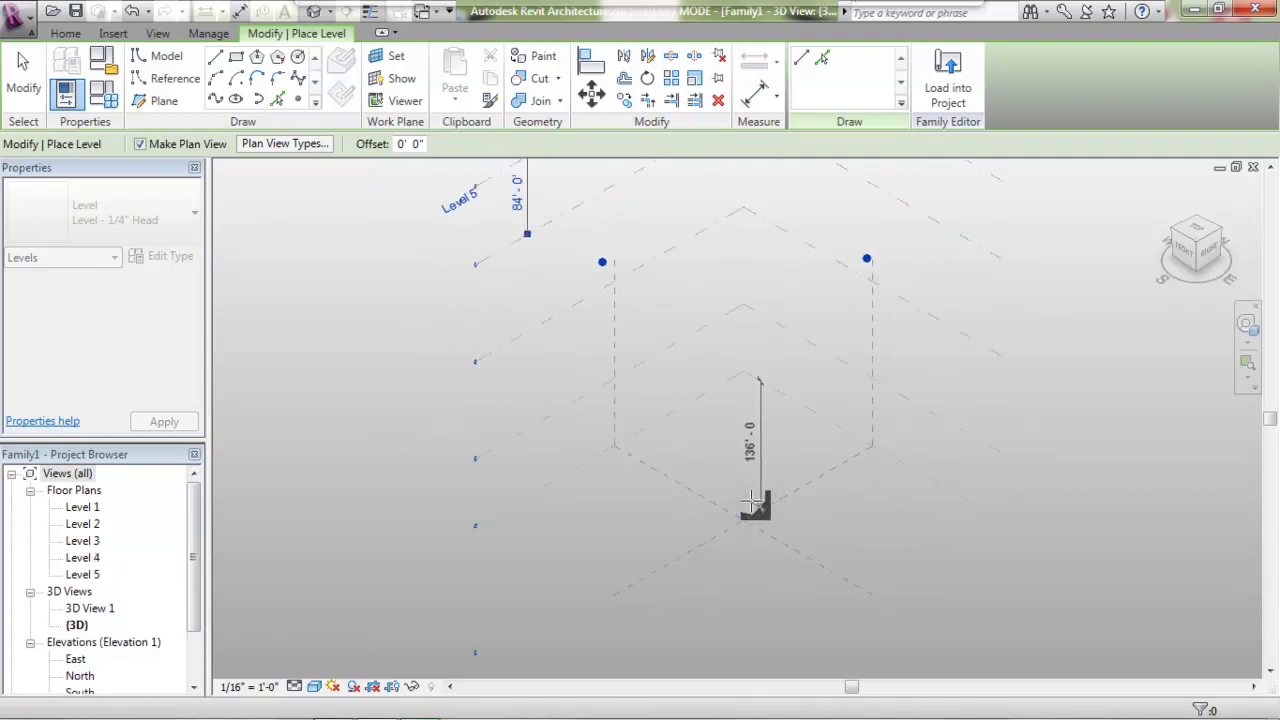
scroll(752, 503, "down", 2)
scroll(725, 435, "up", 2)
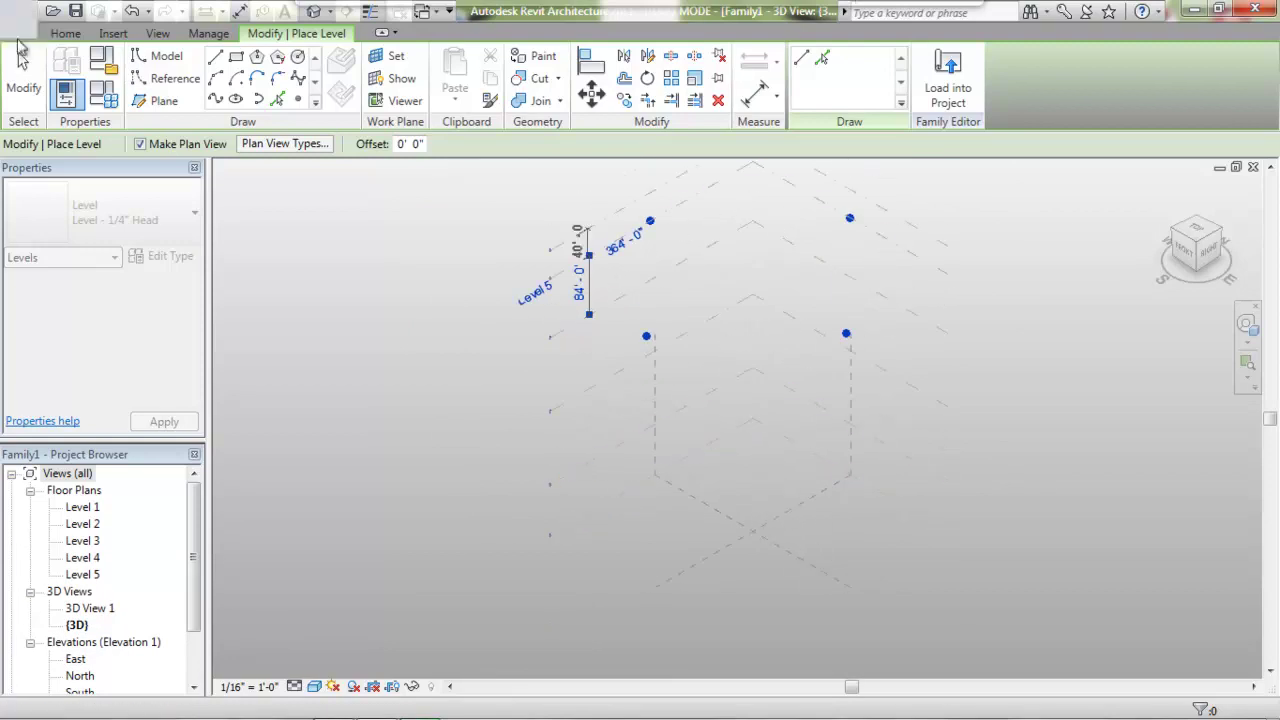
left_click(23, 72)
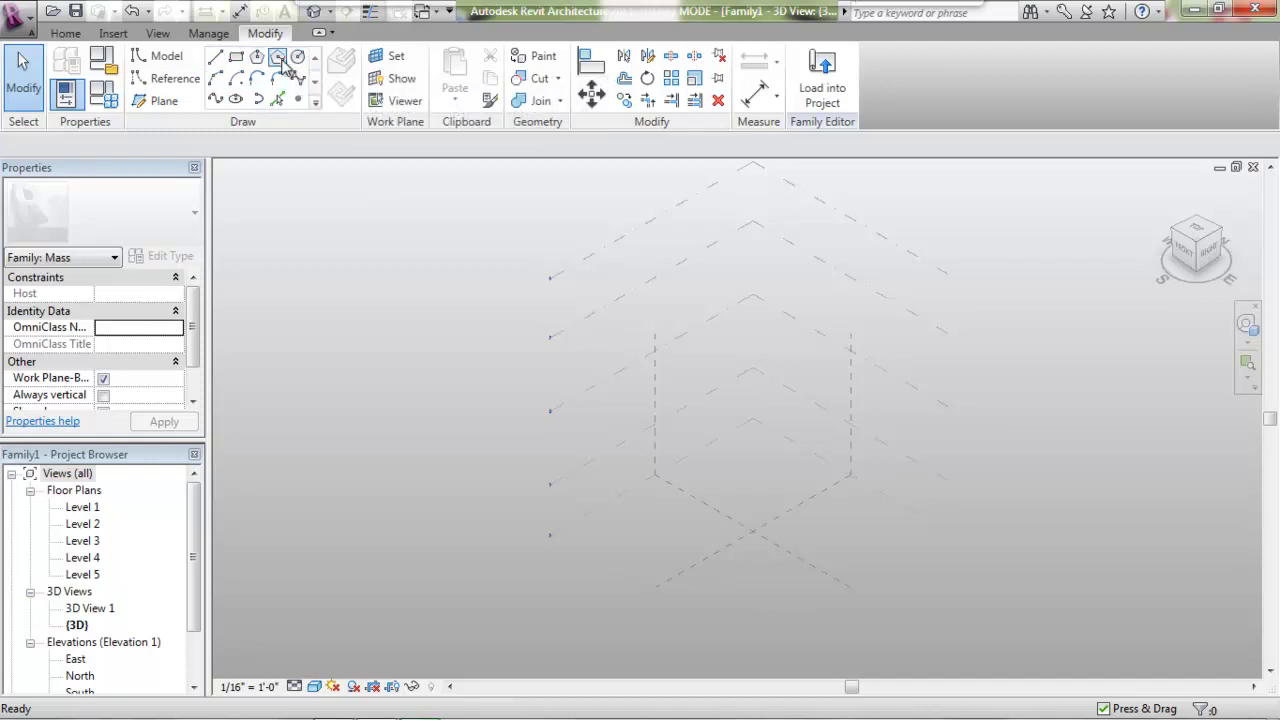
- Draw a model-line circle with a radius of about 48' on Level 1, behind the reference plane intersection
left_click(300, 78)
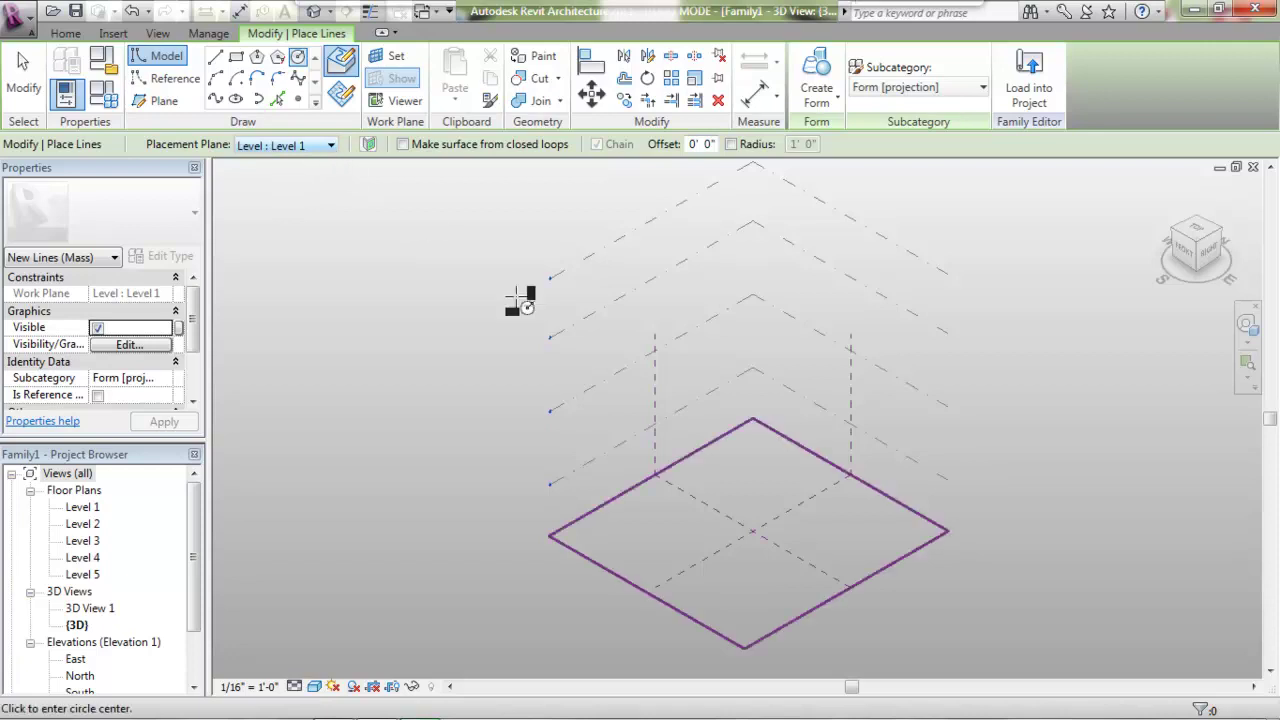
left_click(746, 472)
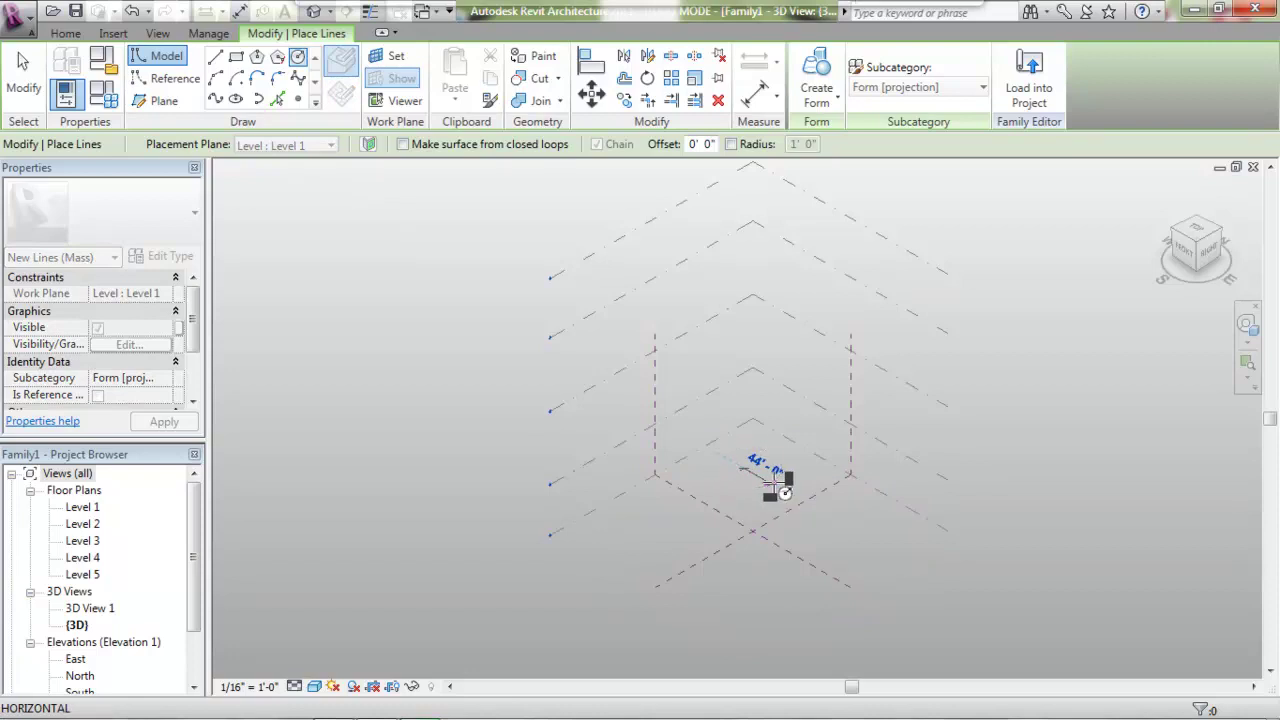
left_click(778, 489)
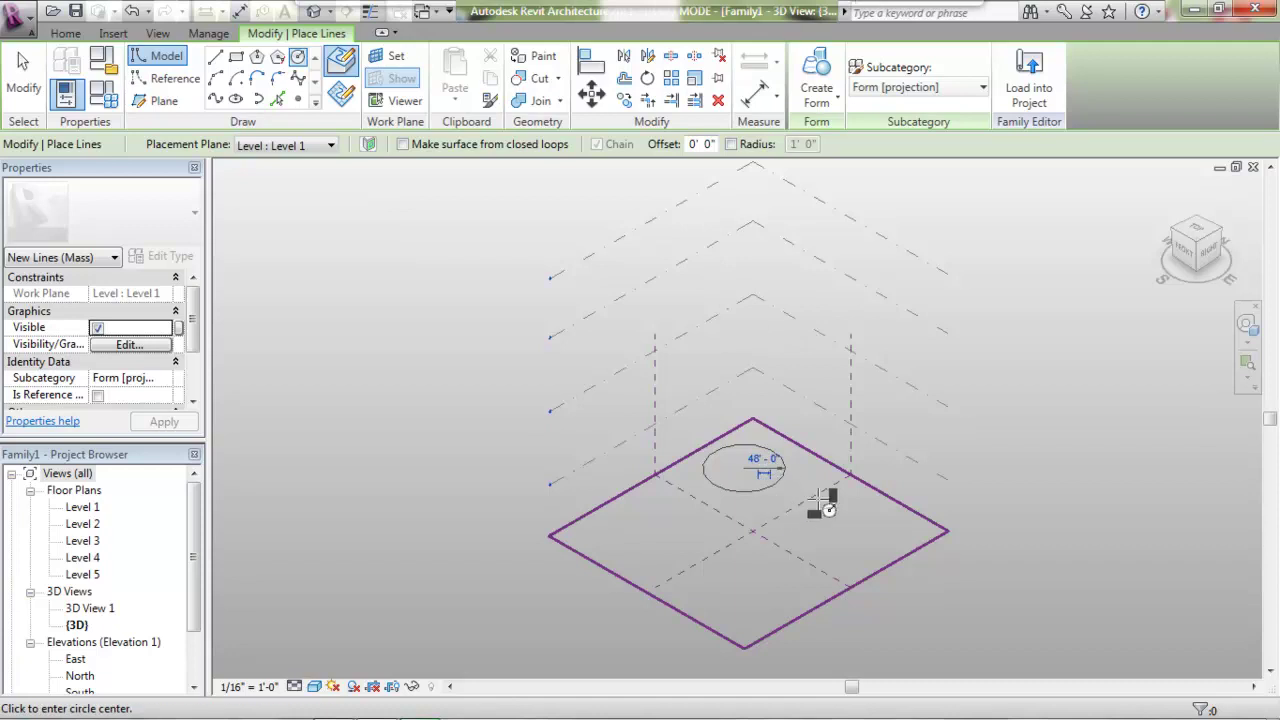
right_click(1060, 355)
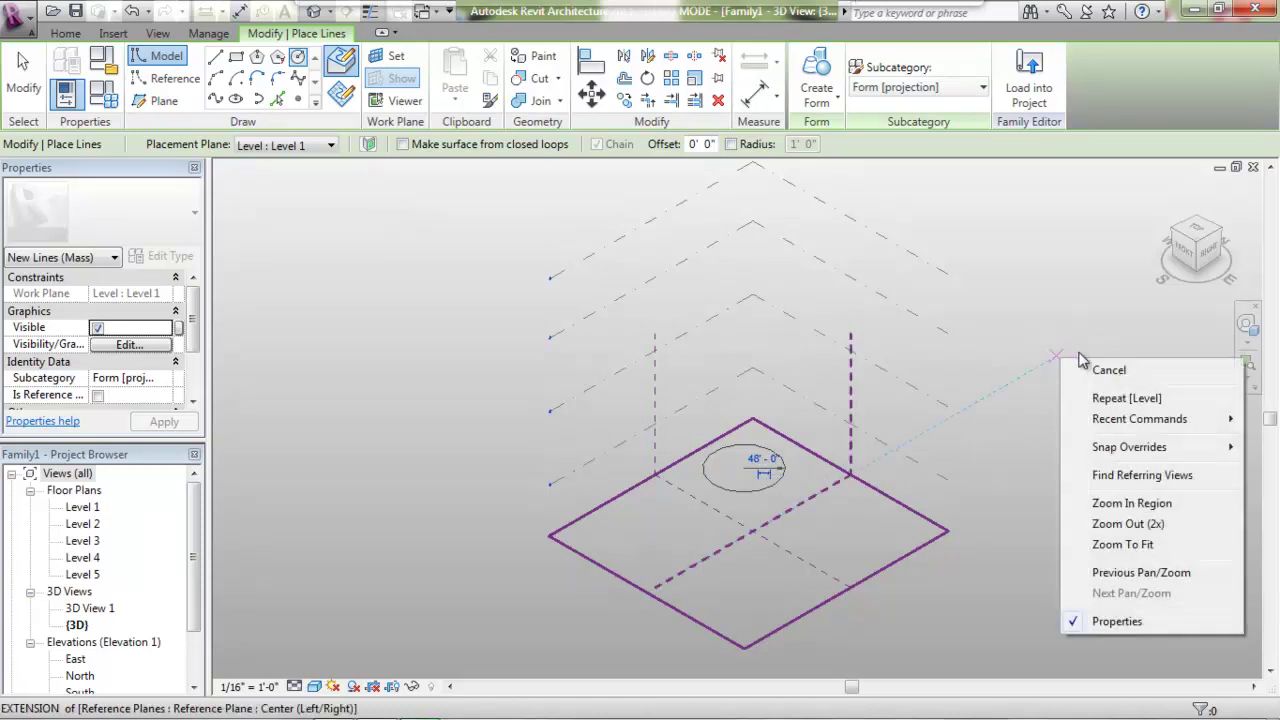
left_click(1117, 373)
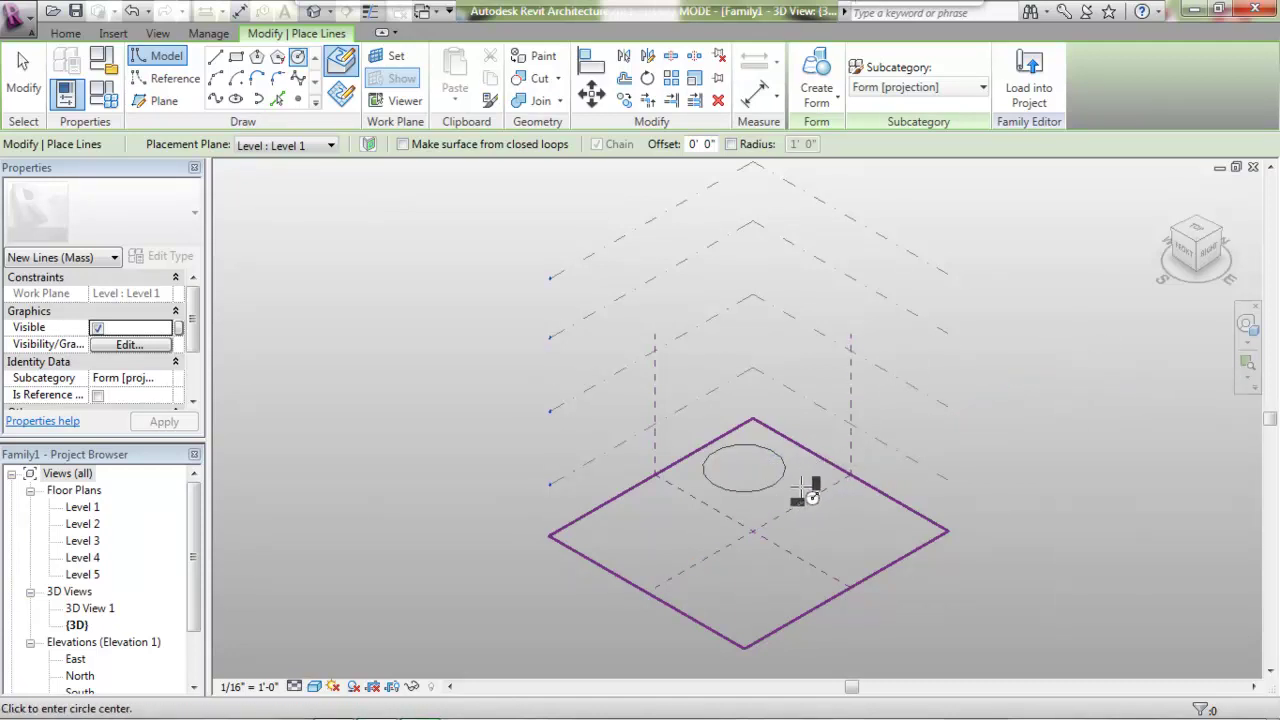
left_click(23, 72)
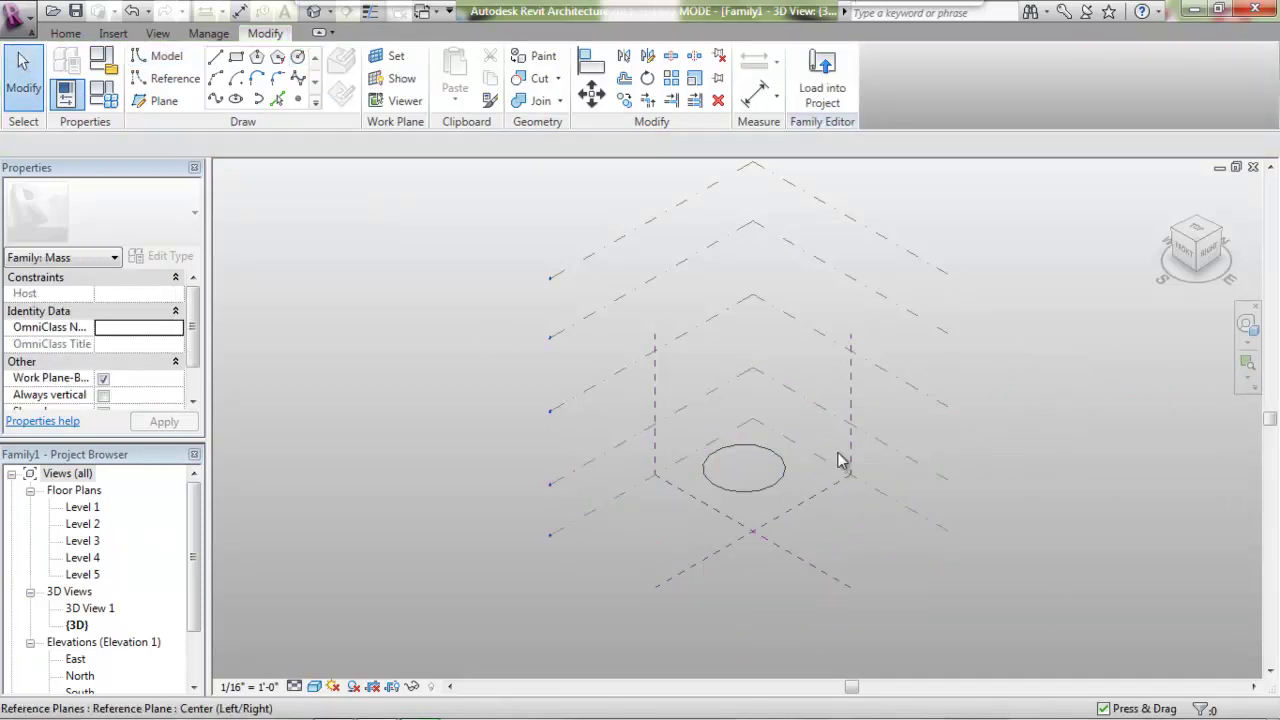
- Create a solid cylinder form from the circle and raise its top face to a height of 72'
left_click(785, 476)
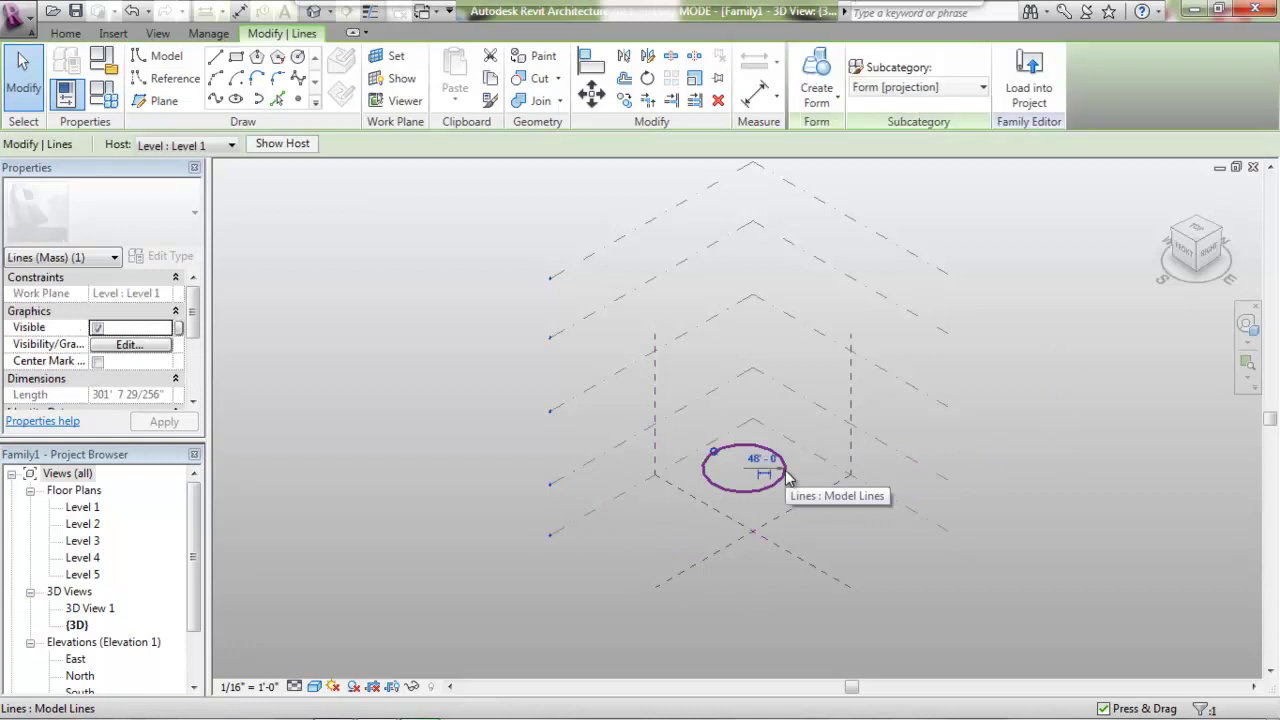
left_click(824, 70)
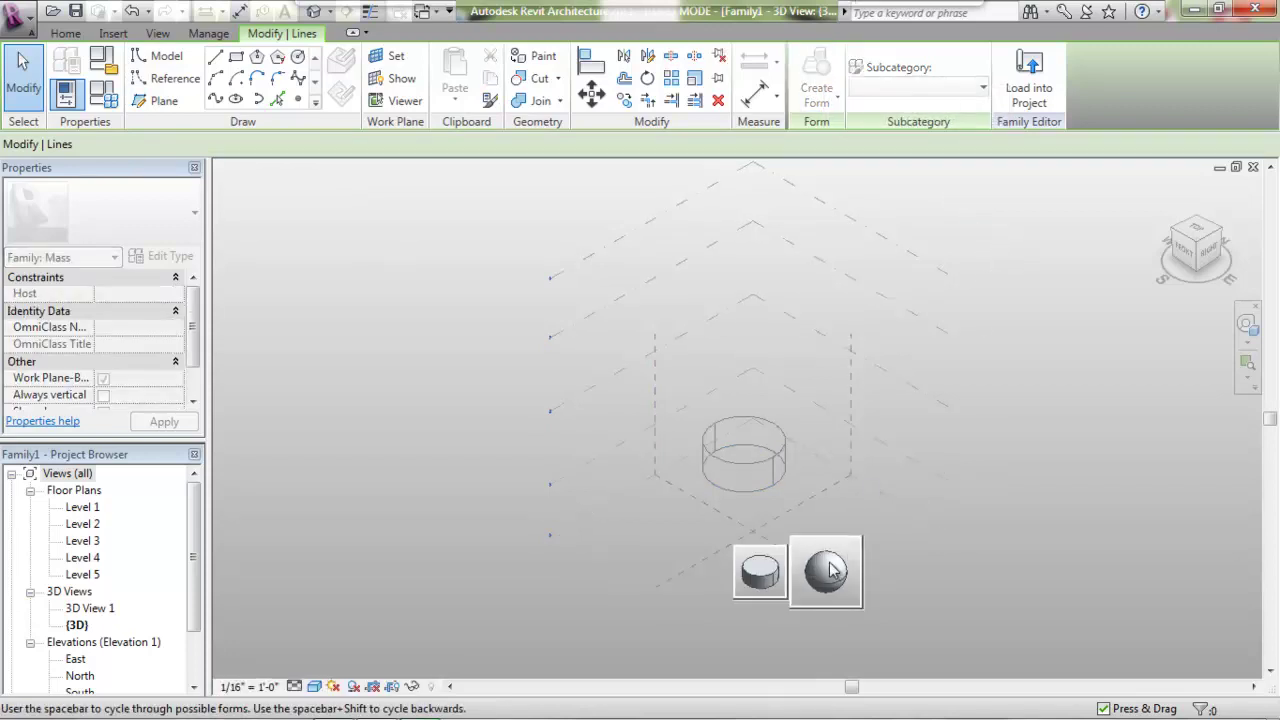
left_click(765, 573)
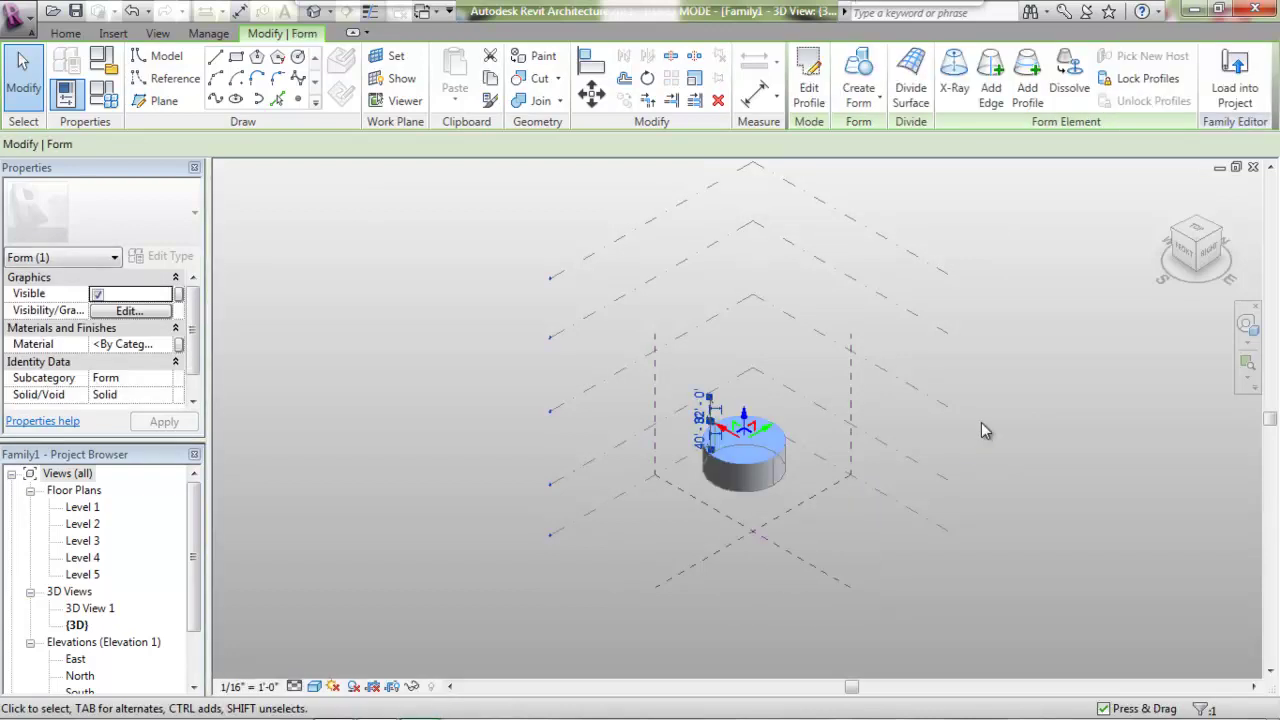
left_click_drag(744, 413, 735, 388)
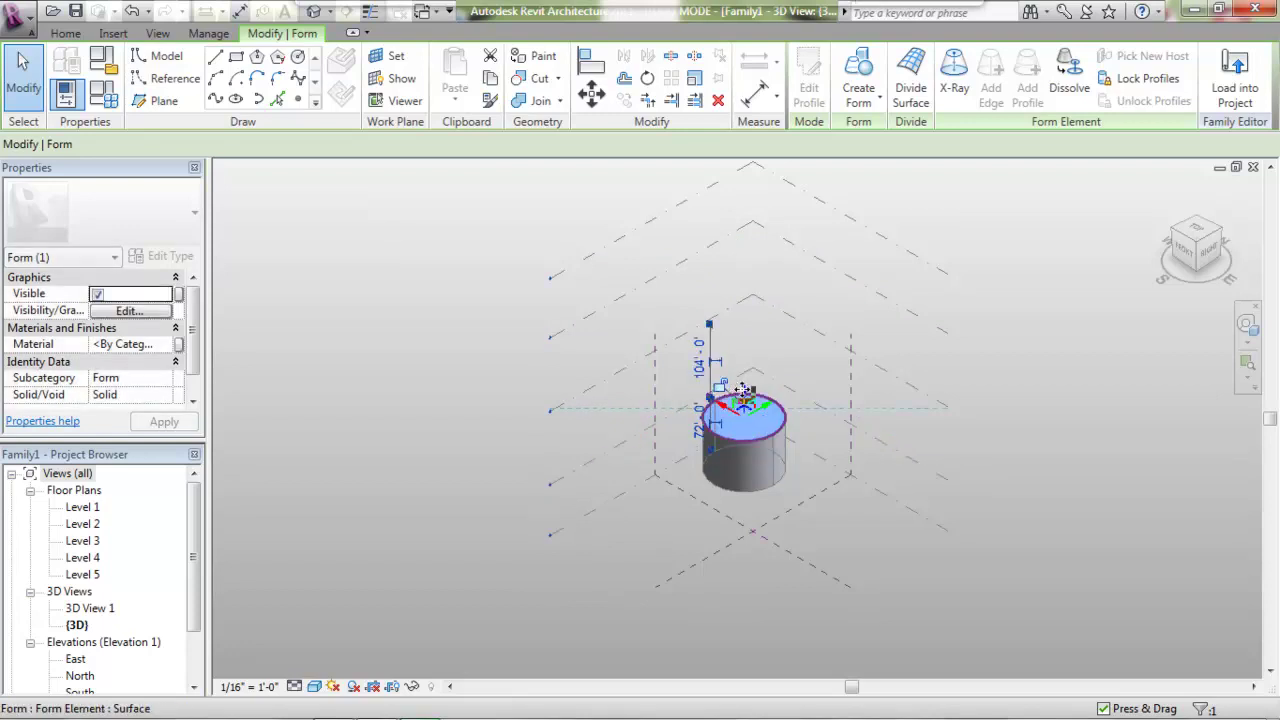
left_click(1069, 407)
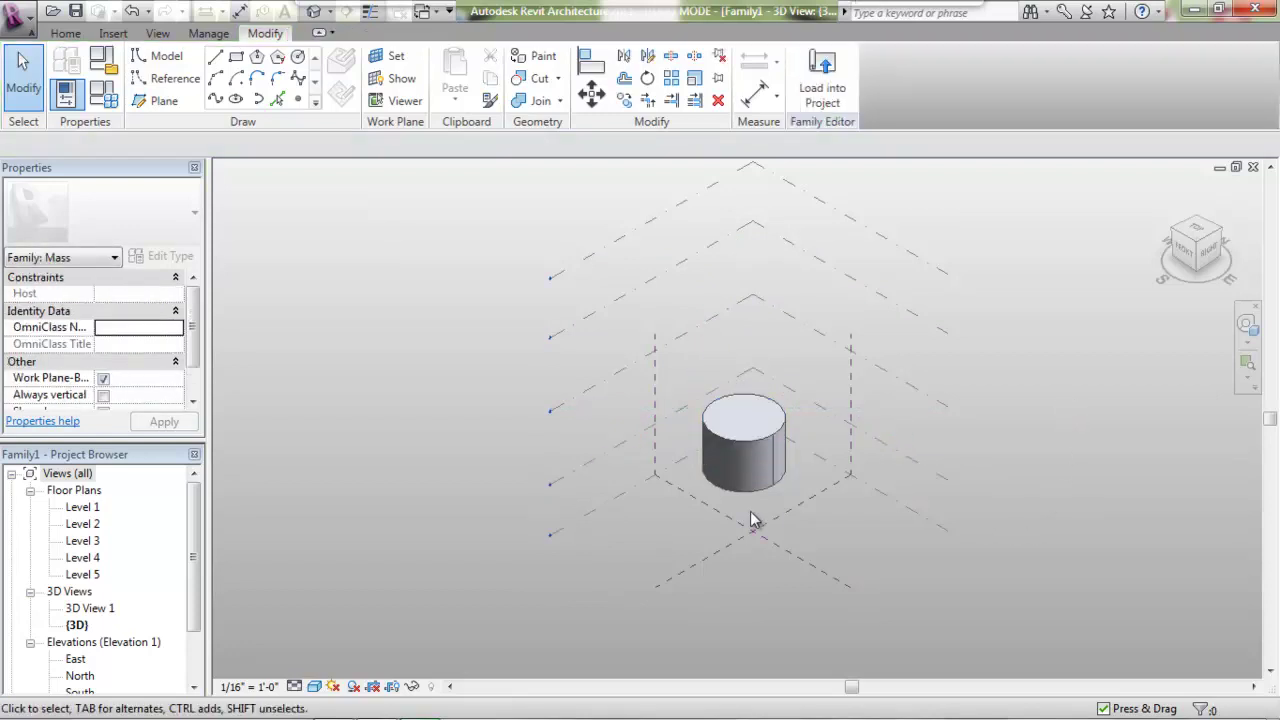
left_click(728, 440)
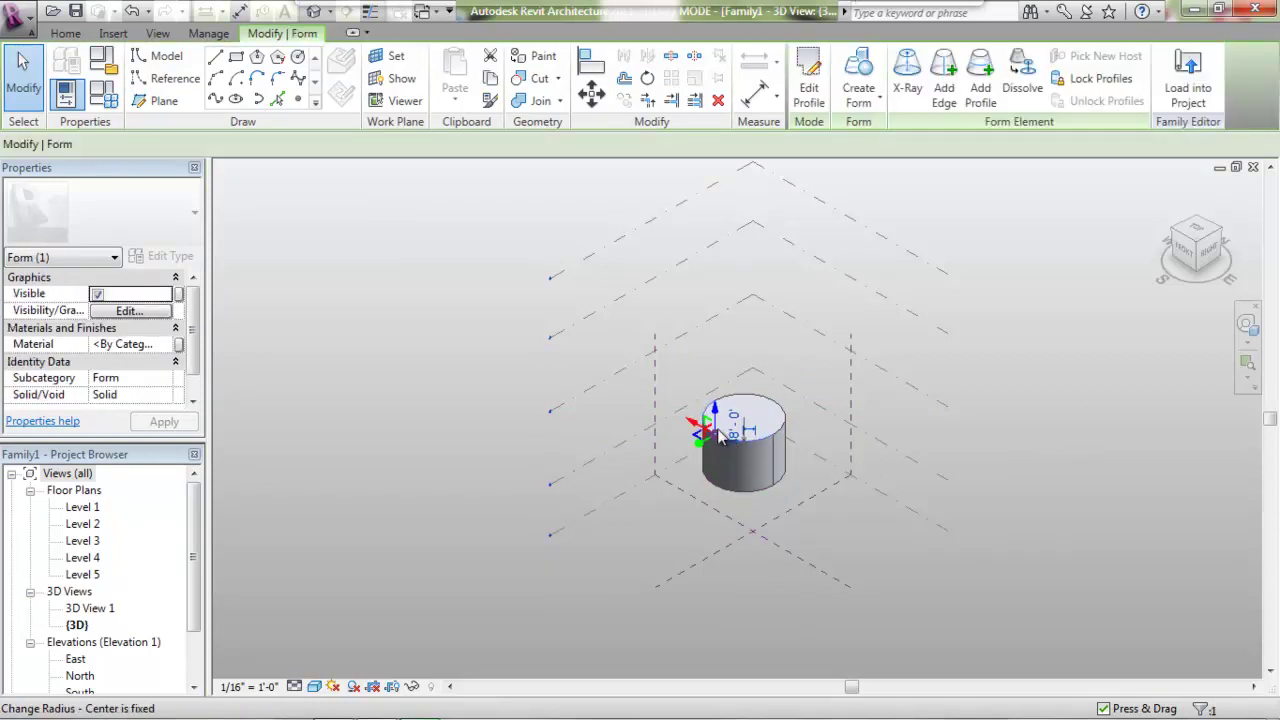
mouse_move(711, 403)
left_mouse_down()
mouse_move(720, 362)
mouse_move(708, 416)
left_mouse_up()
left_click(1034, 488)
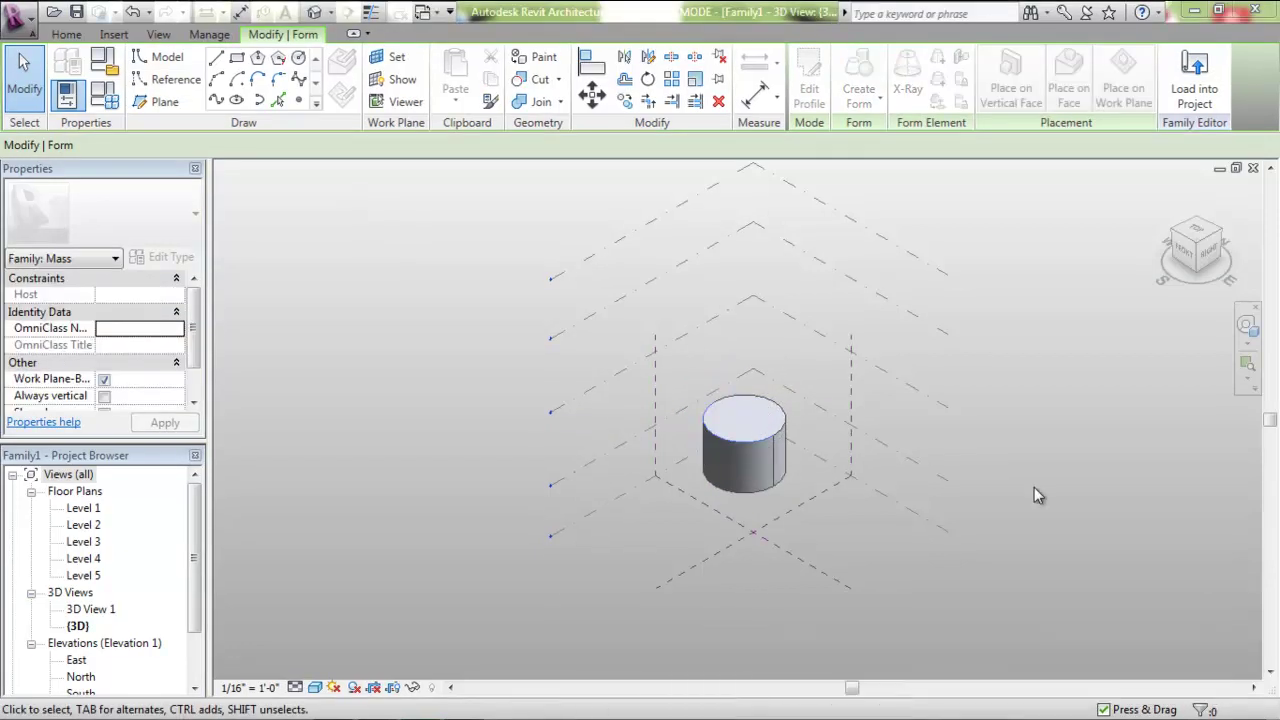
- Add two vertical edges to the side of the cylinder form with Add Edge
left_click(765, 422)
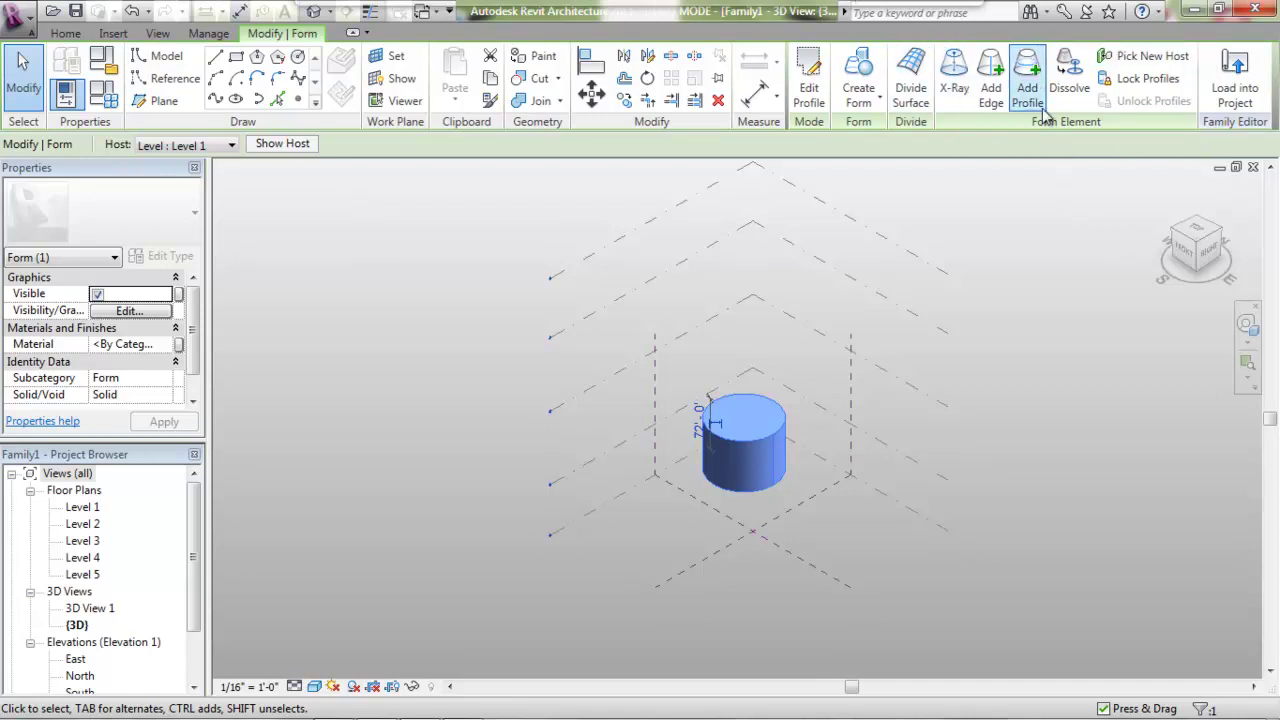
left_click(991, 86)
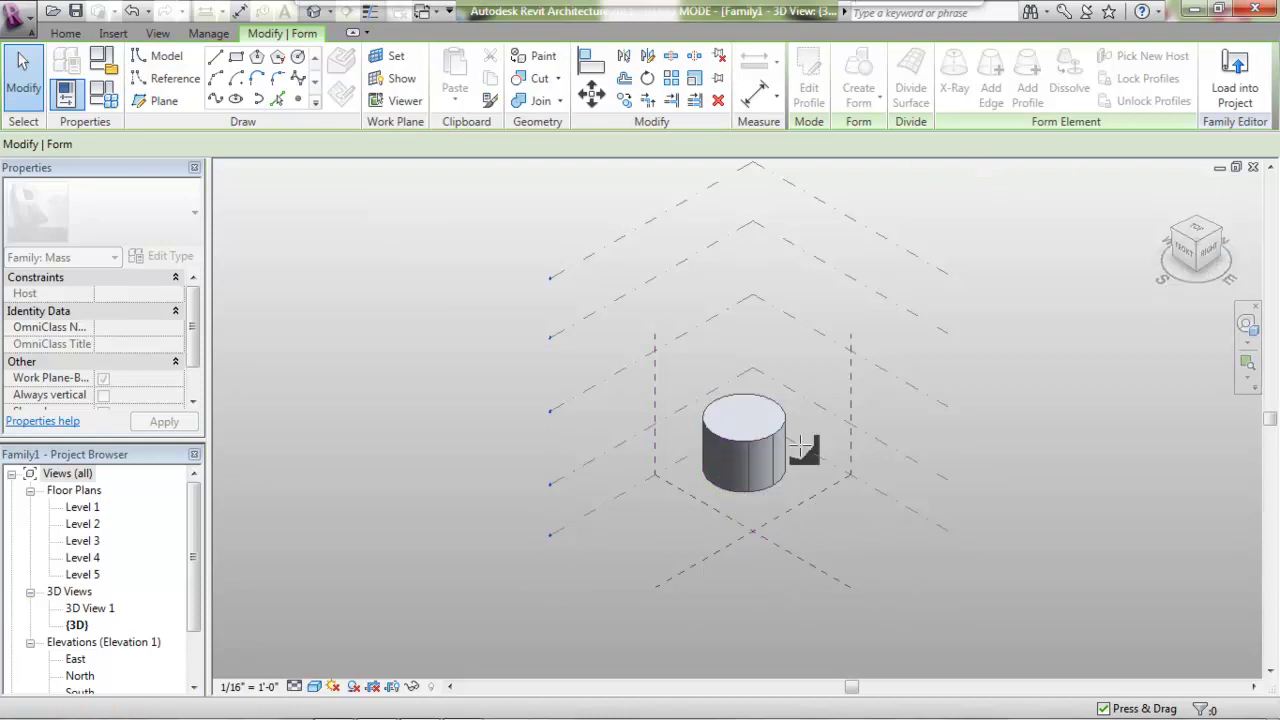
left_click(23, 75)
- Add a horizontal profile around the cylinder at roughly mid-height with Add Profile
left_click_drag(797, 405, 772, 420)
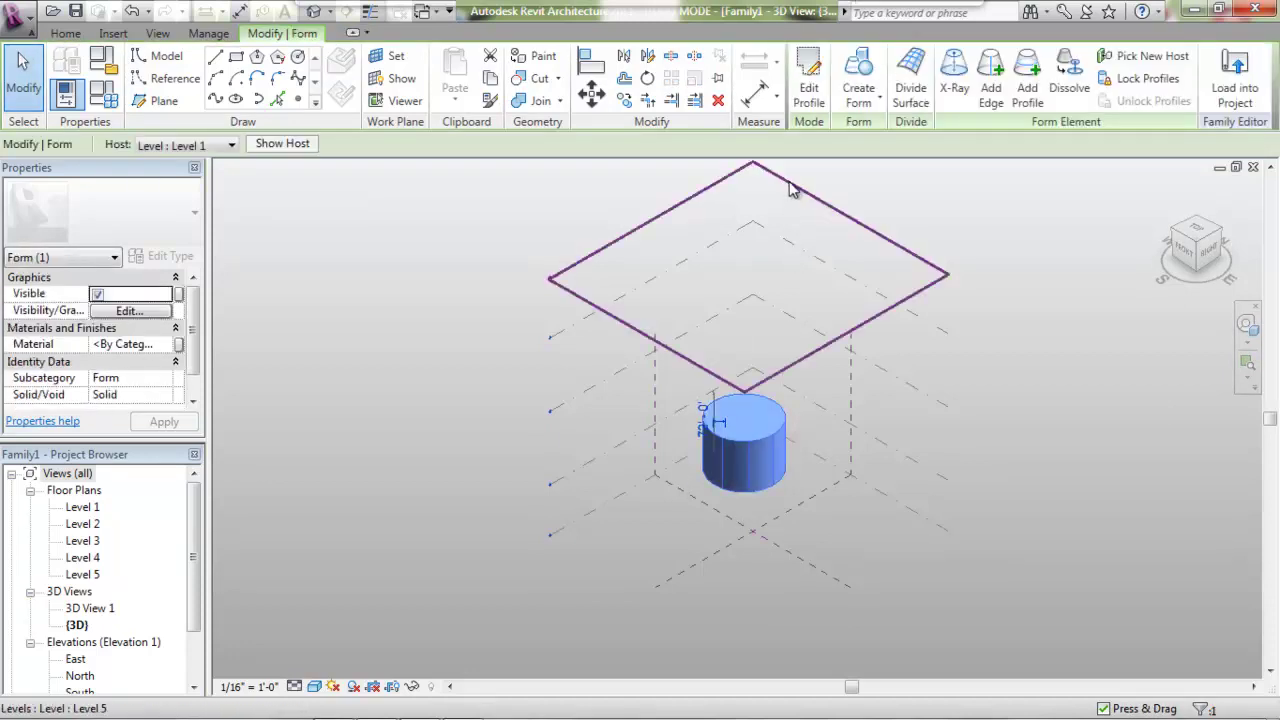
left_click(1022, 68)
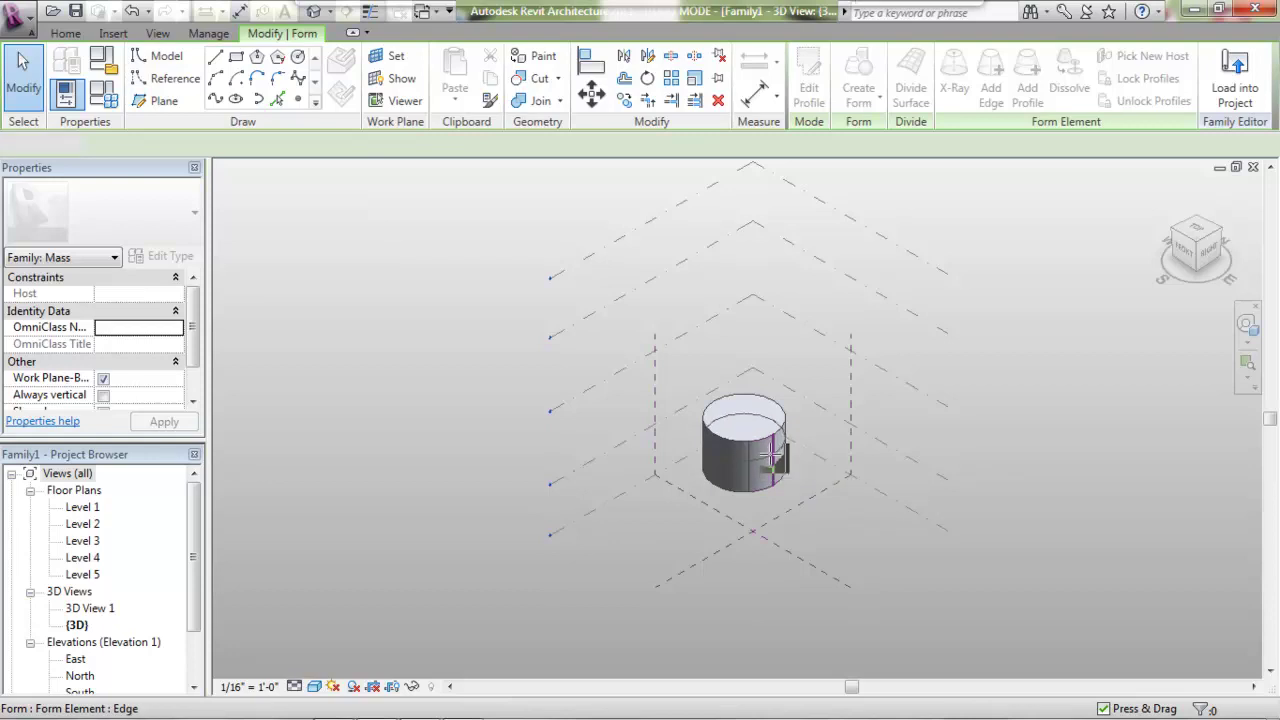
left_click(775, 458)
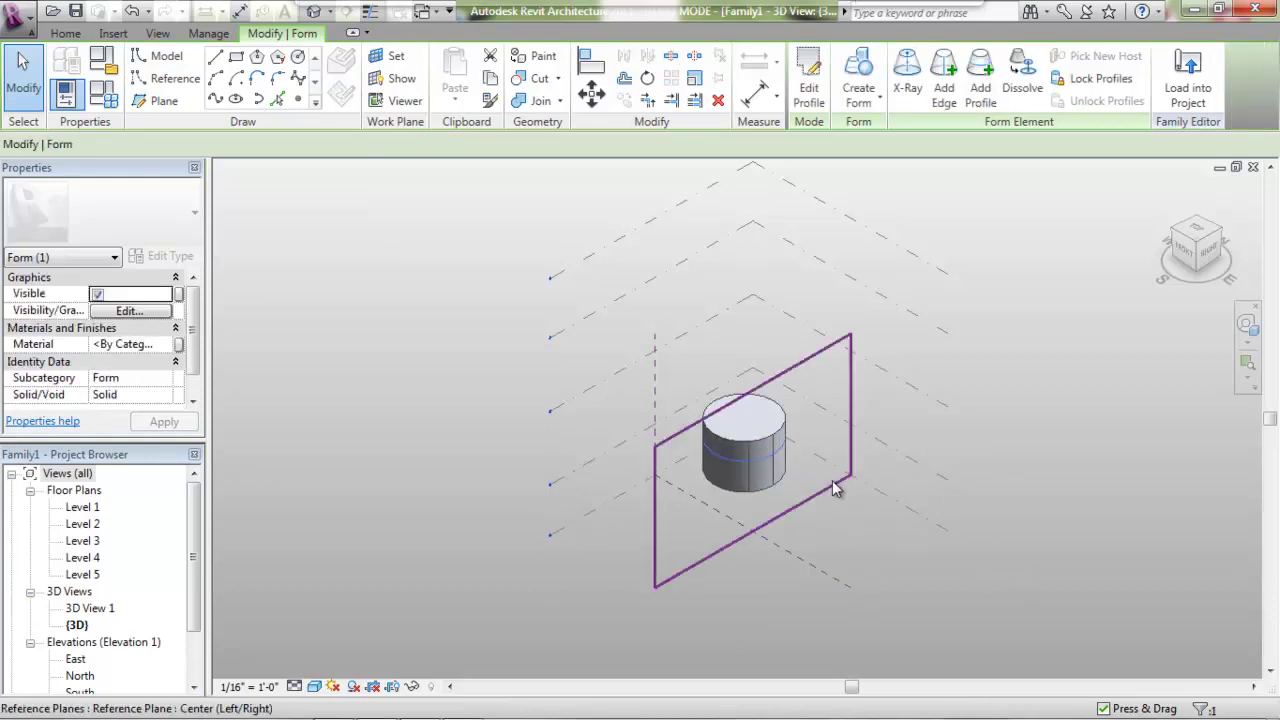
left_click(731, 466)
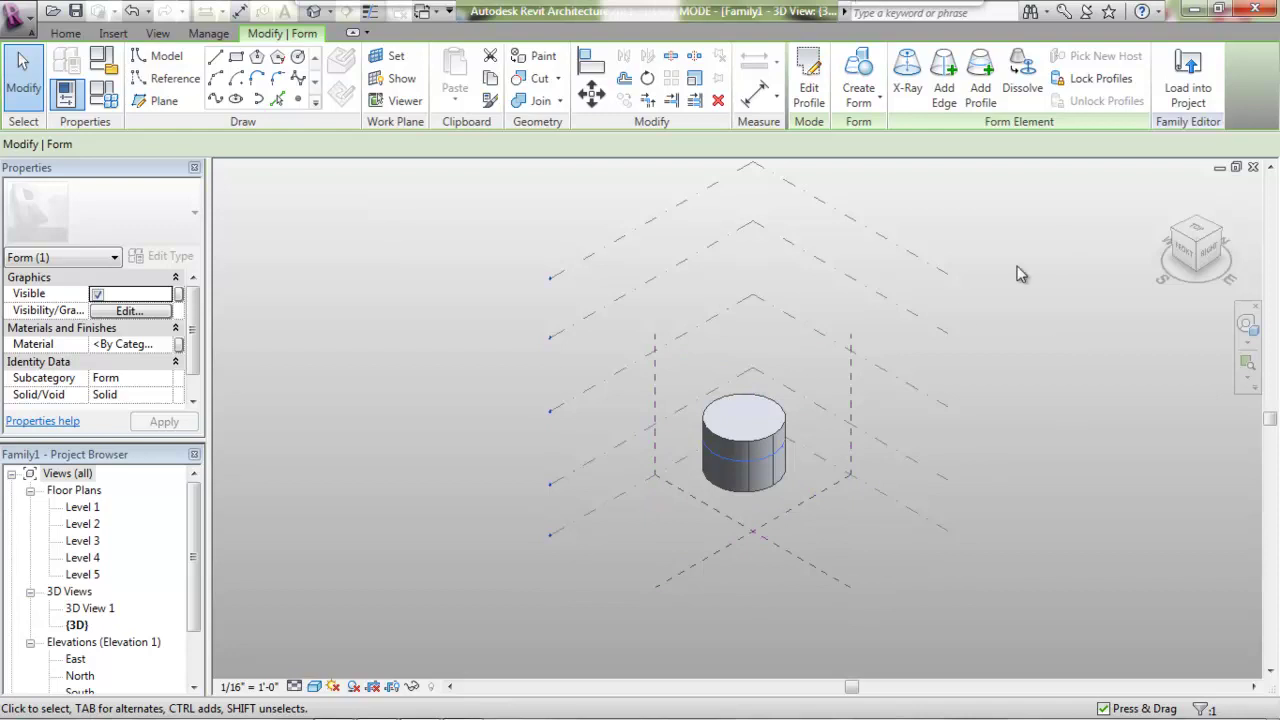
left_click(800, 413)
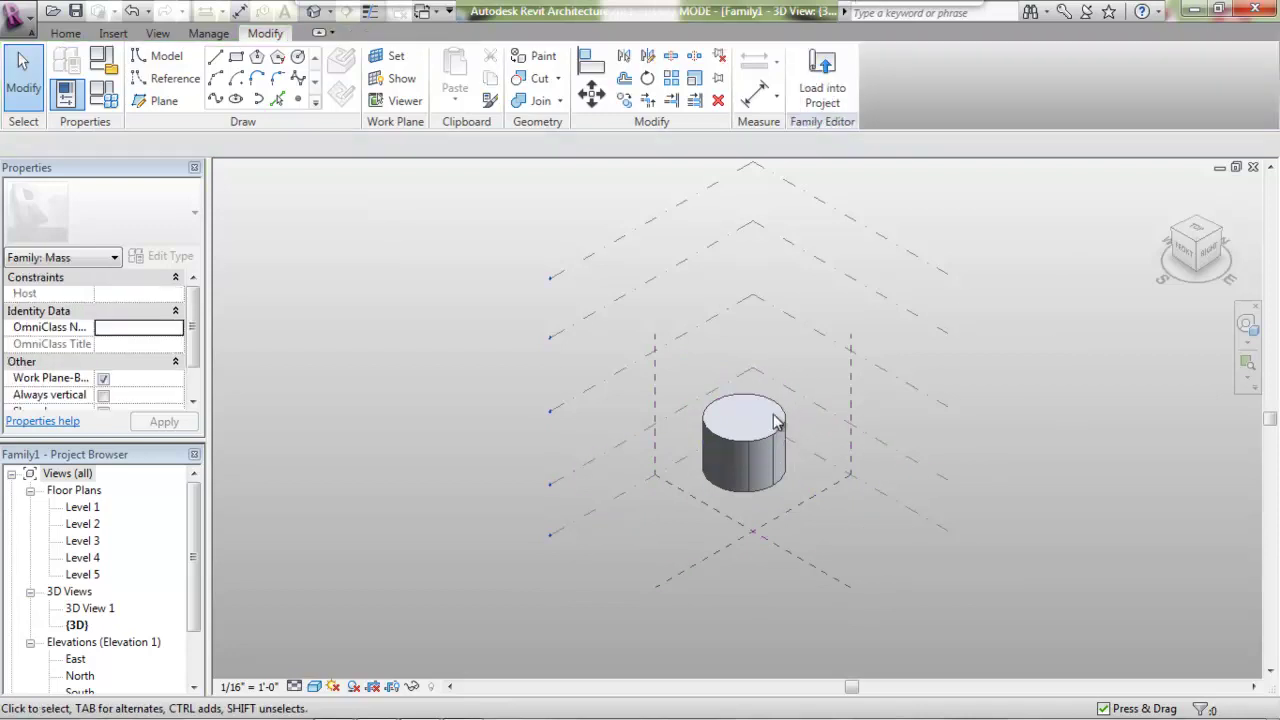
- Turn on X-Ray mode for the whole cylinder form
left_click(773, 418)
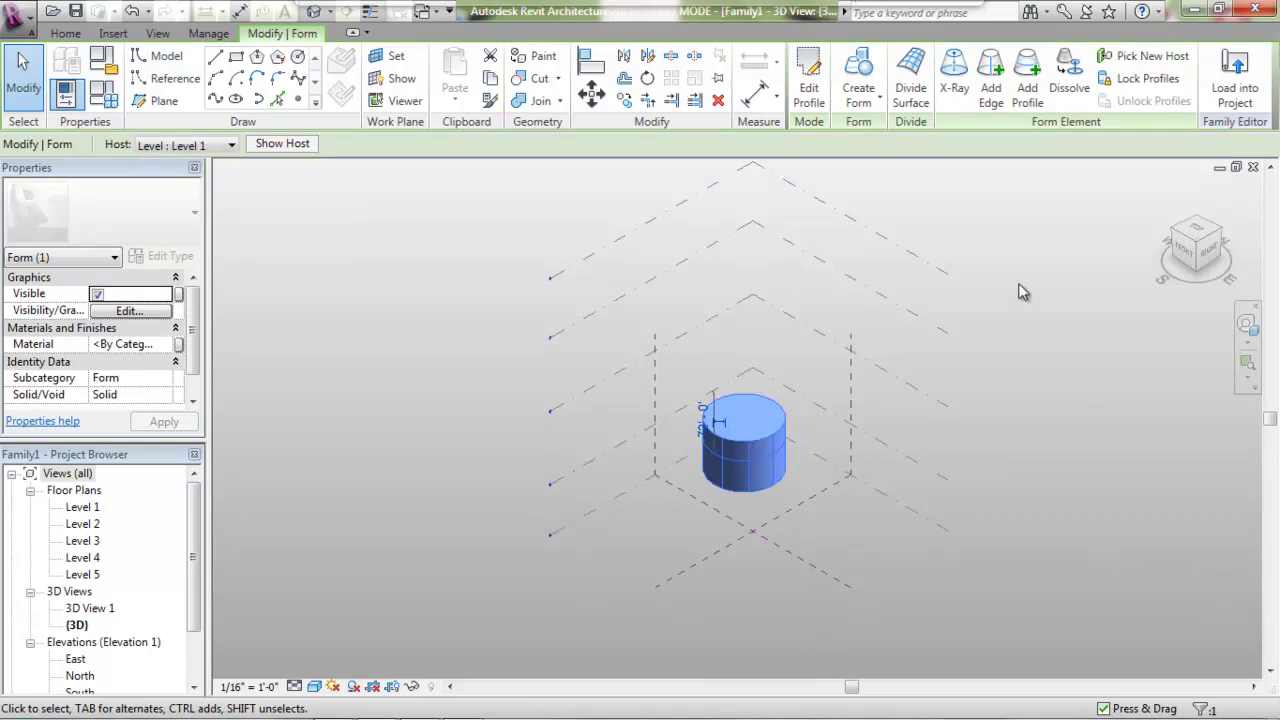
left_click(953, 78)
left_click(814, 437)
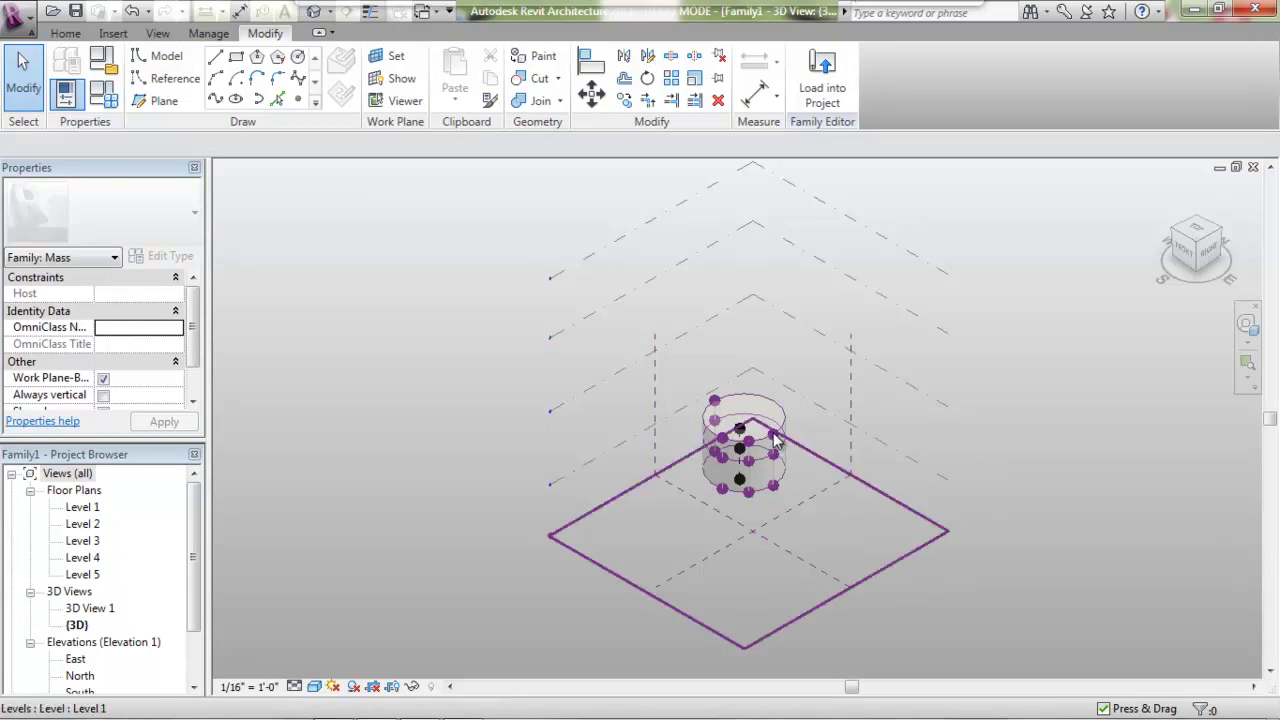
- Raise two neighbouring front vertices of the form's top edge to heights of about 107' and 90'
left_click_drag(1202, 238, 1188, 206)
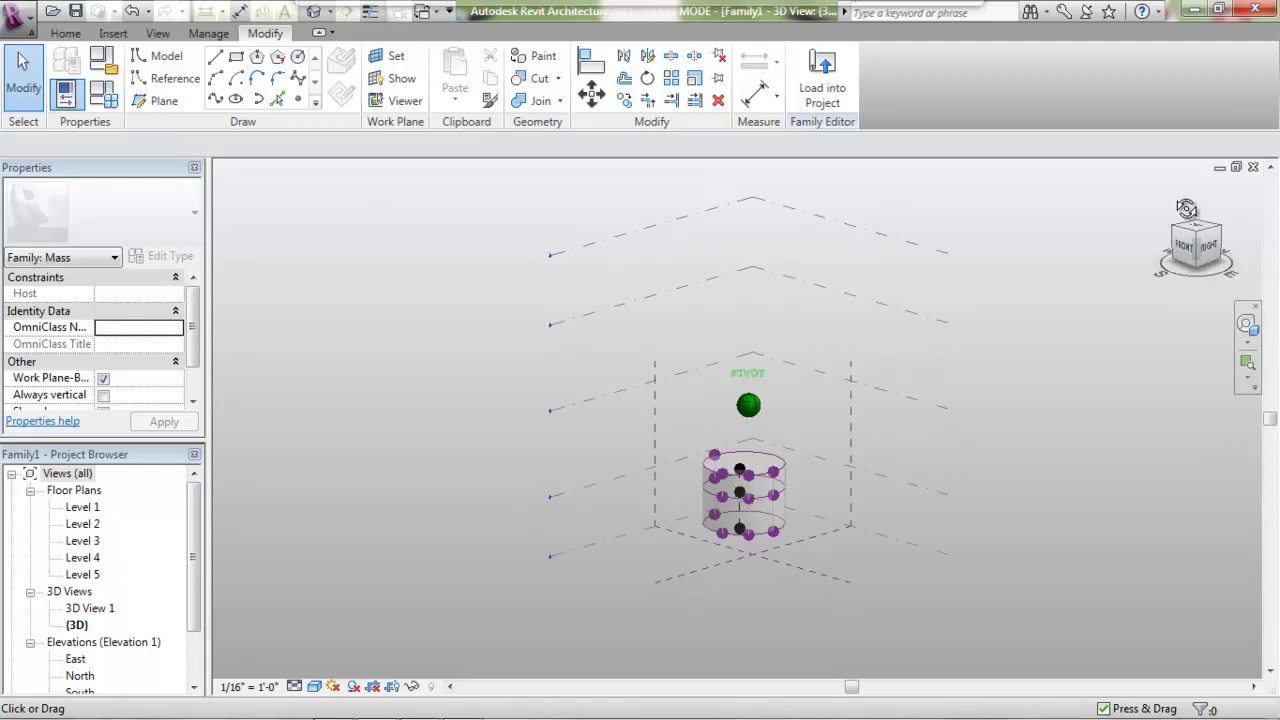
left_click(775, 474)
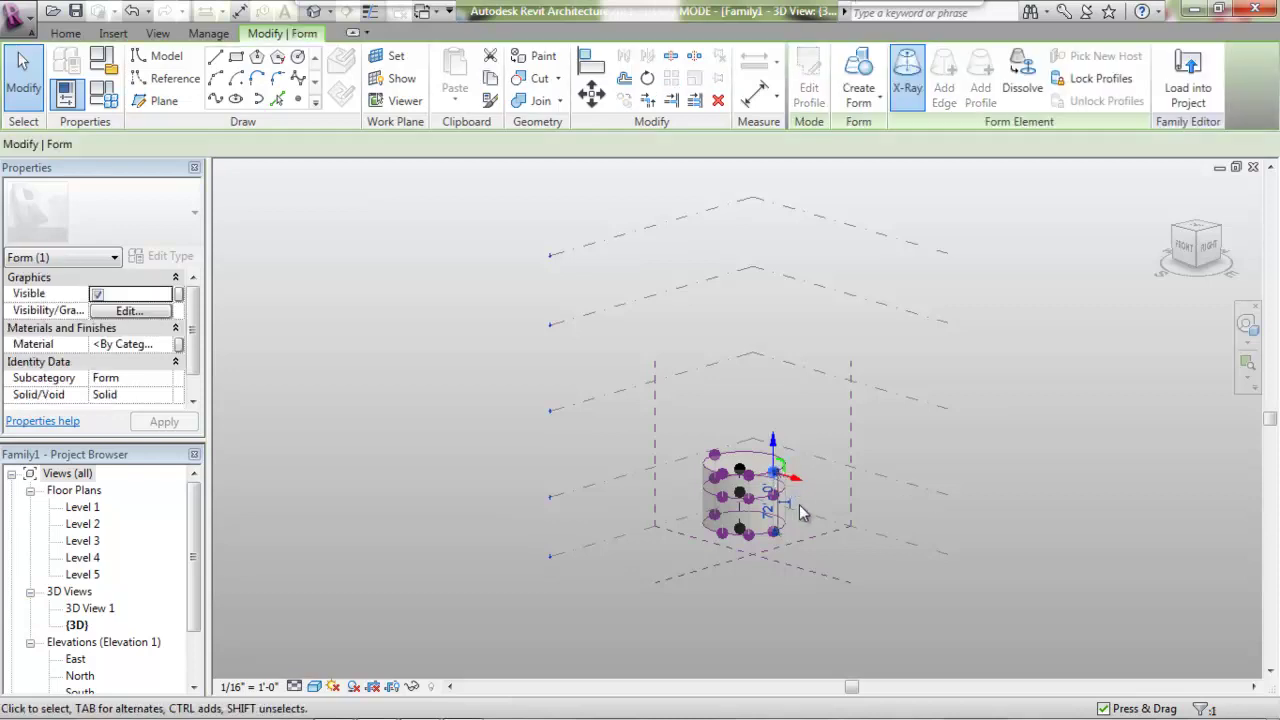
left_click_drag(774, 456, 771, 420)
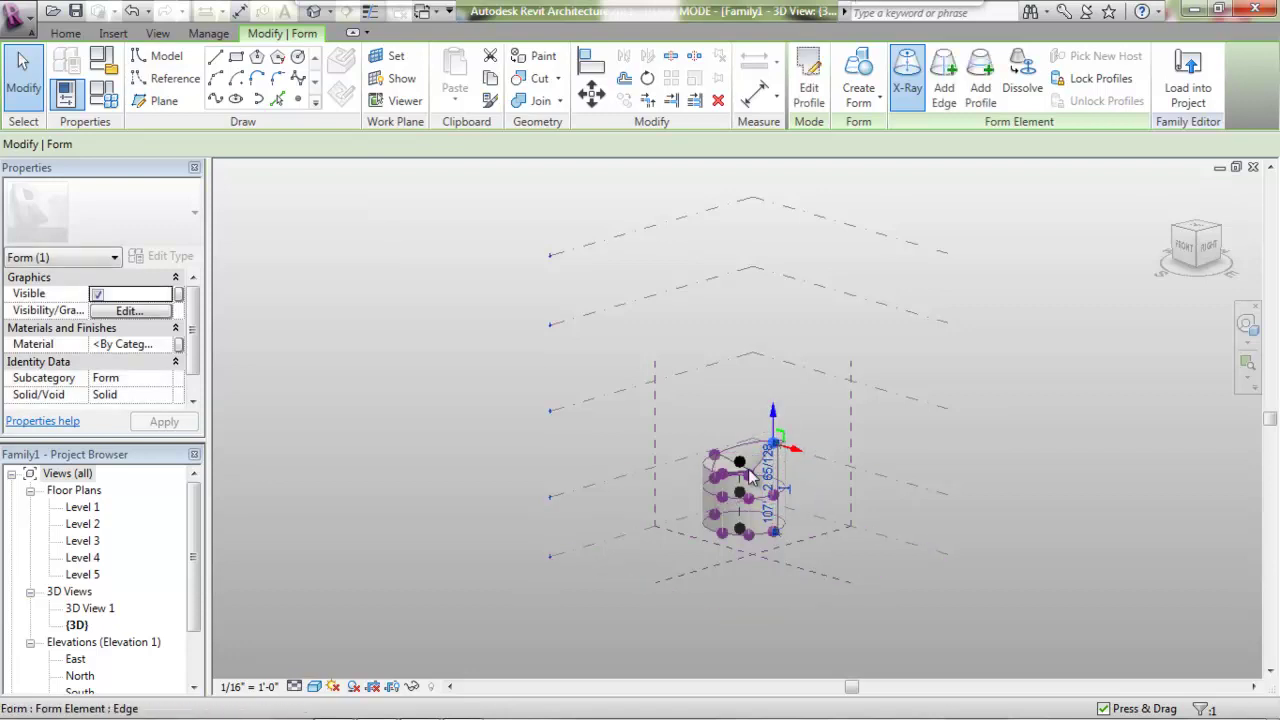
left_click_drag(750, 478, 754, 437)
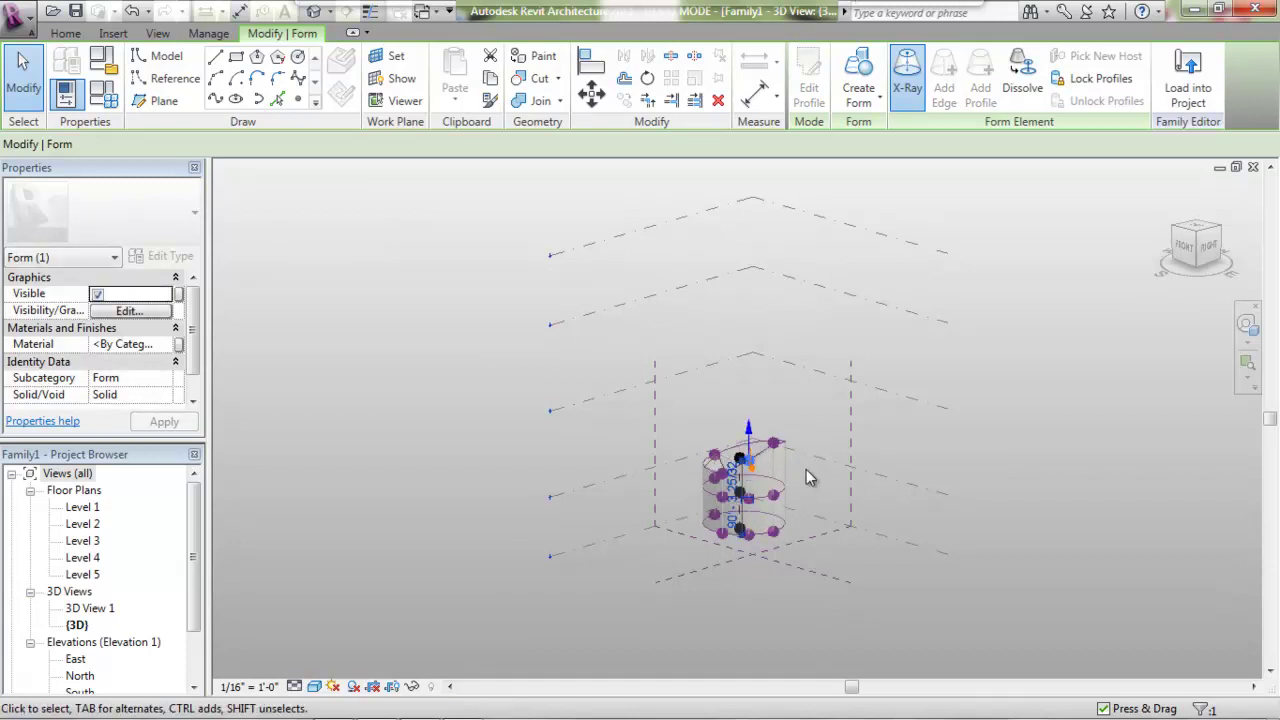
- Turn off X-Ray mode for the reshaped form and deselect it
left_click_drag(1185, 248, 1083, 294)
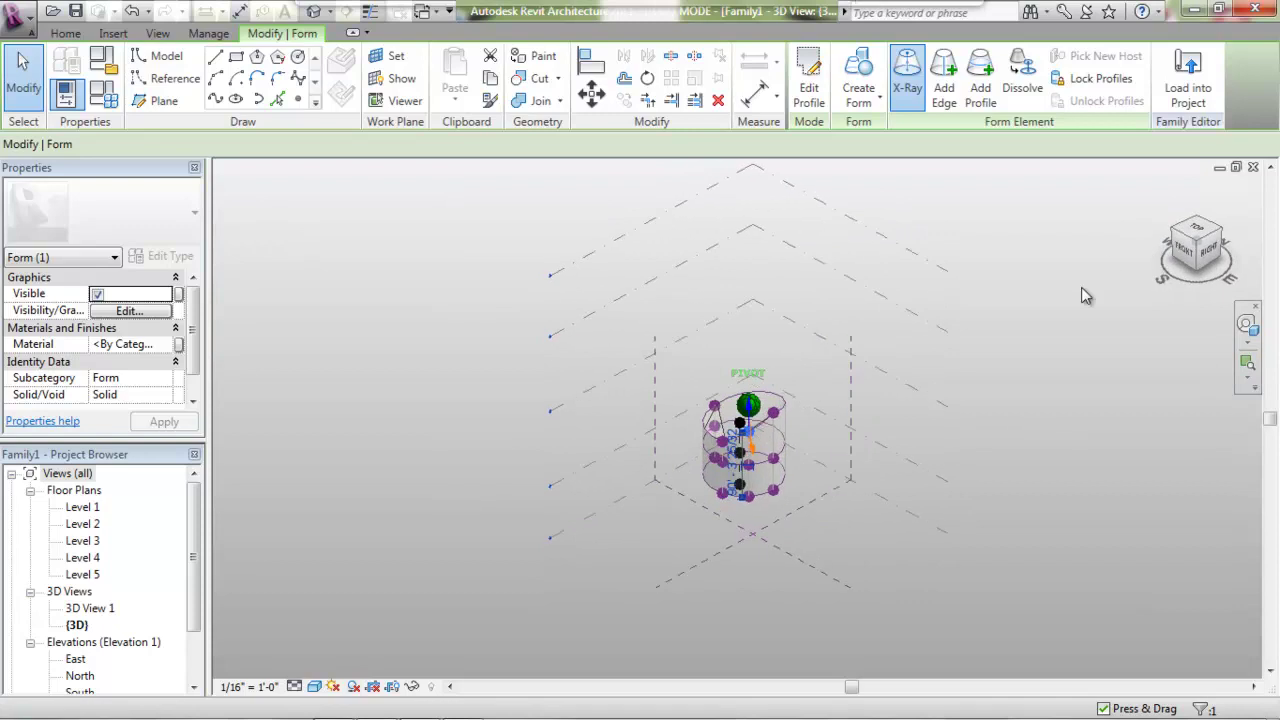
right_click(800, 430)
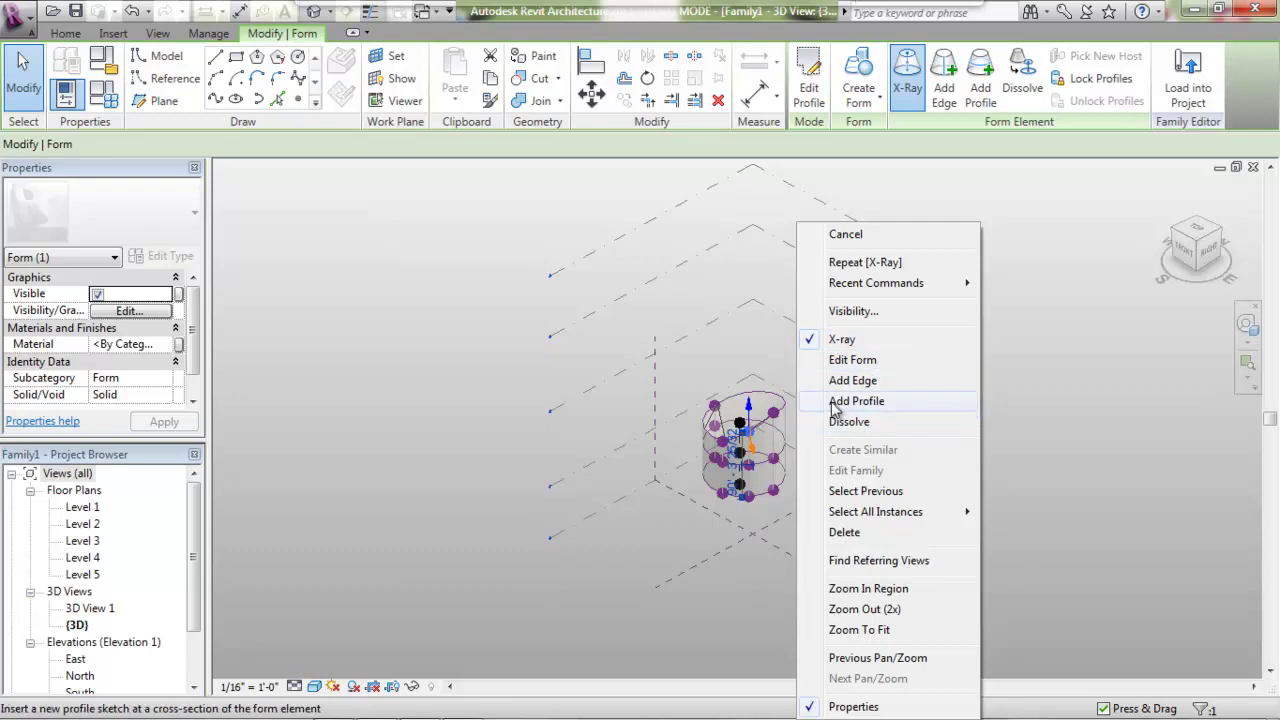
left_click(838, 344)
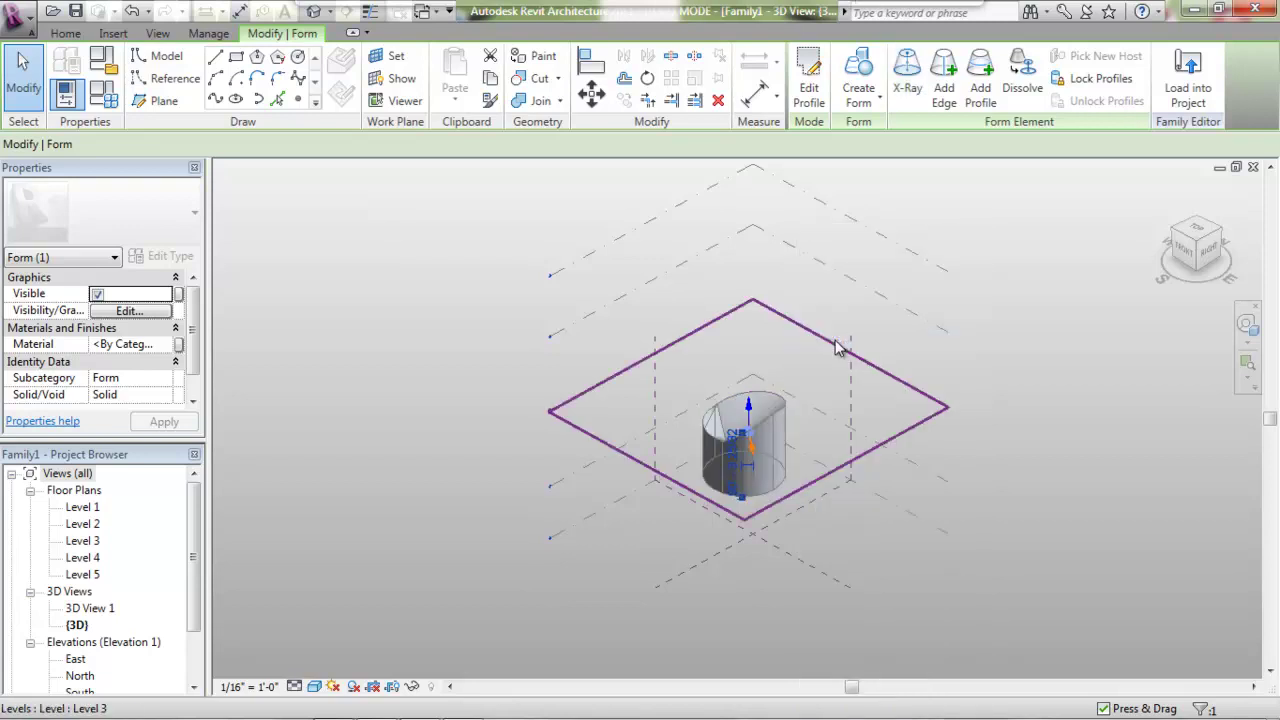
left_click(1042, 358)
left_click(1210, 240)
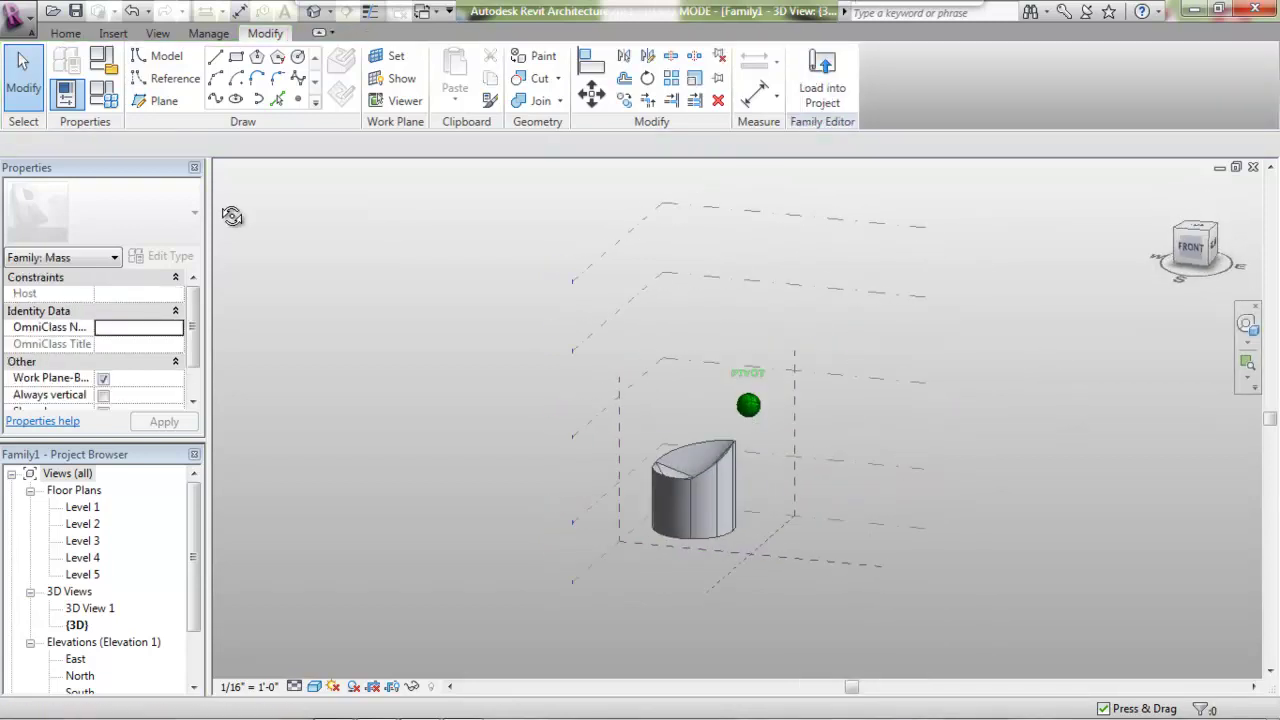
- Pull a vertical edge at the front of the cylindrical form outward to the south and to the east
middle_click_drag(254, 231, 946, 337, "shift")
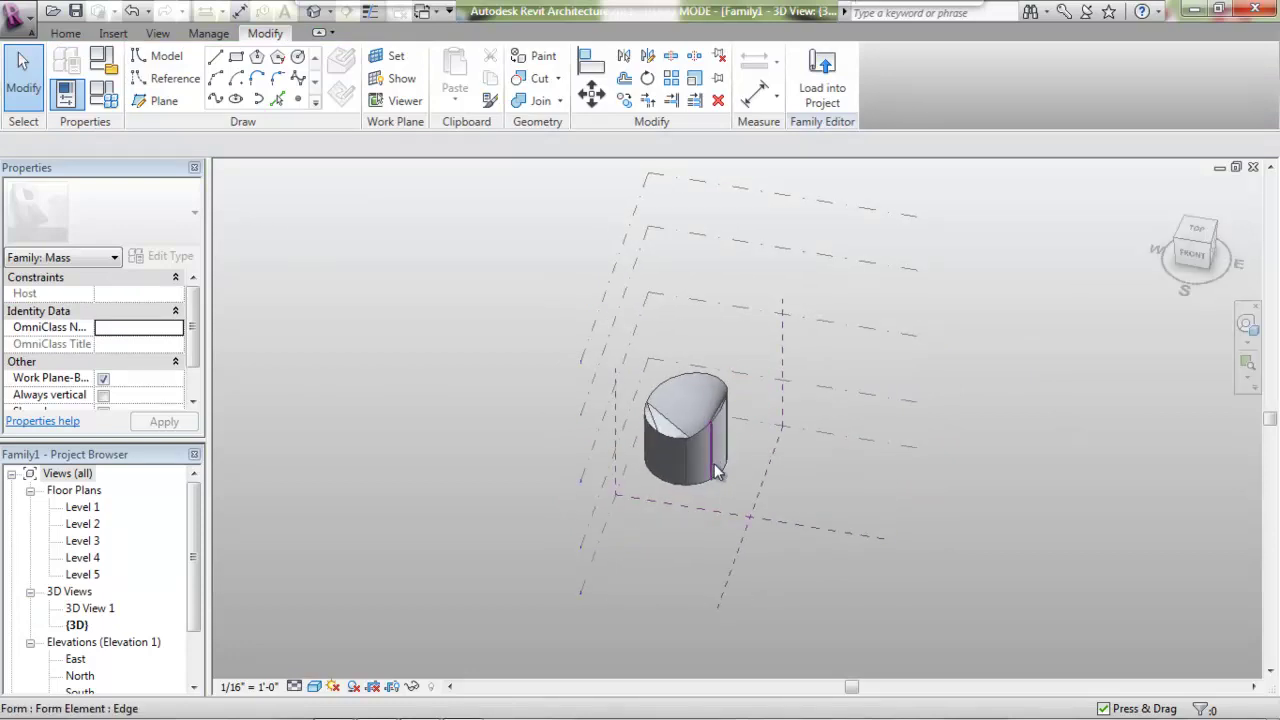
left_click(722, 517)
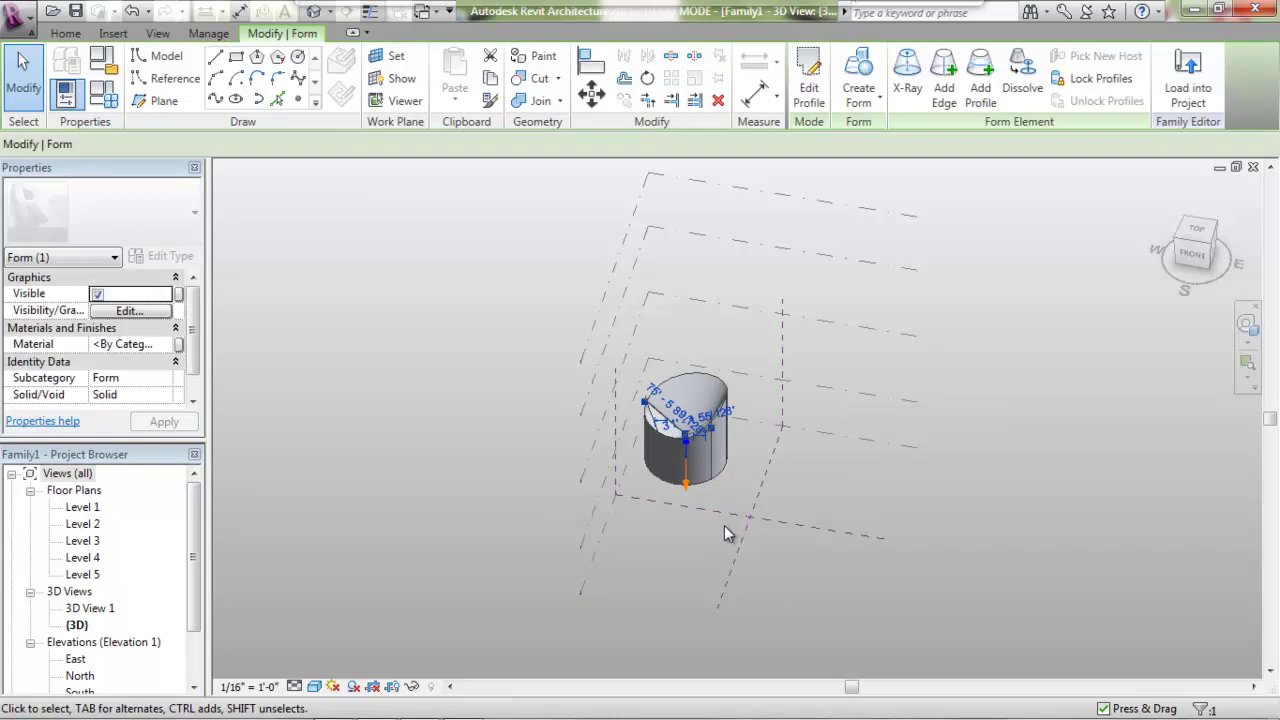
left_click_drag(686, 488, 682, 505)
left_click_drag(1190, 243, 1014, 671)
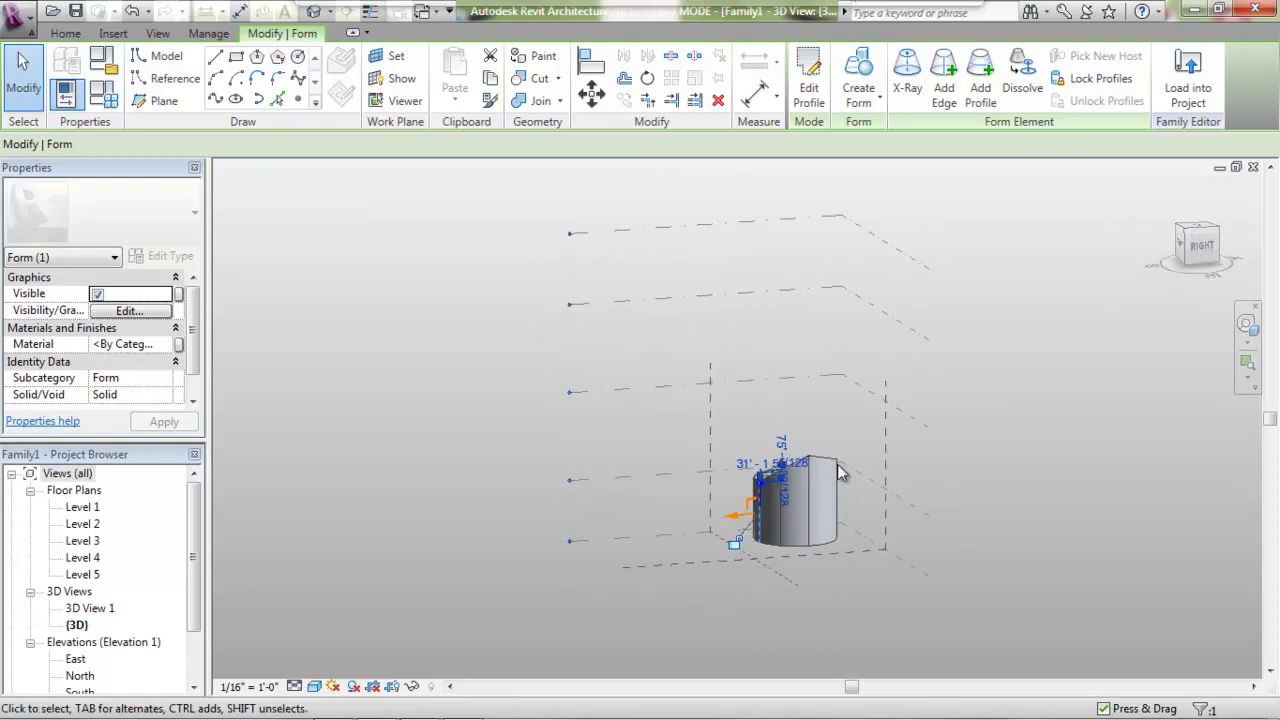
left_click_drag(727, 523, 712, 518)
left_click_drag(1198, 244, 500, 256)
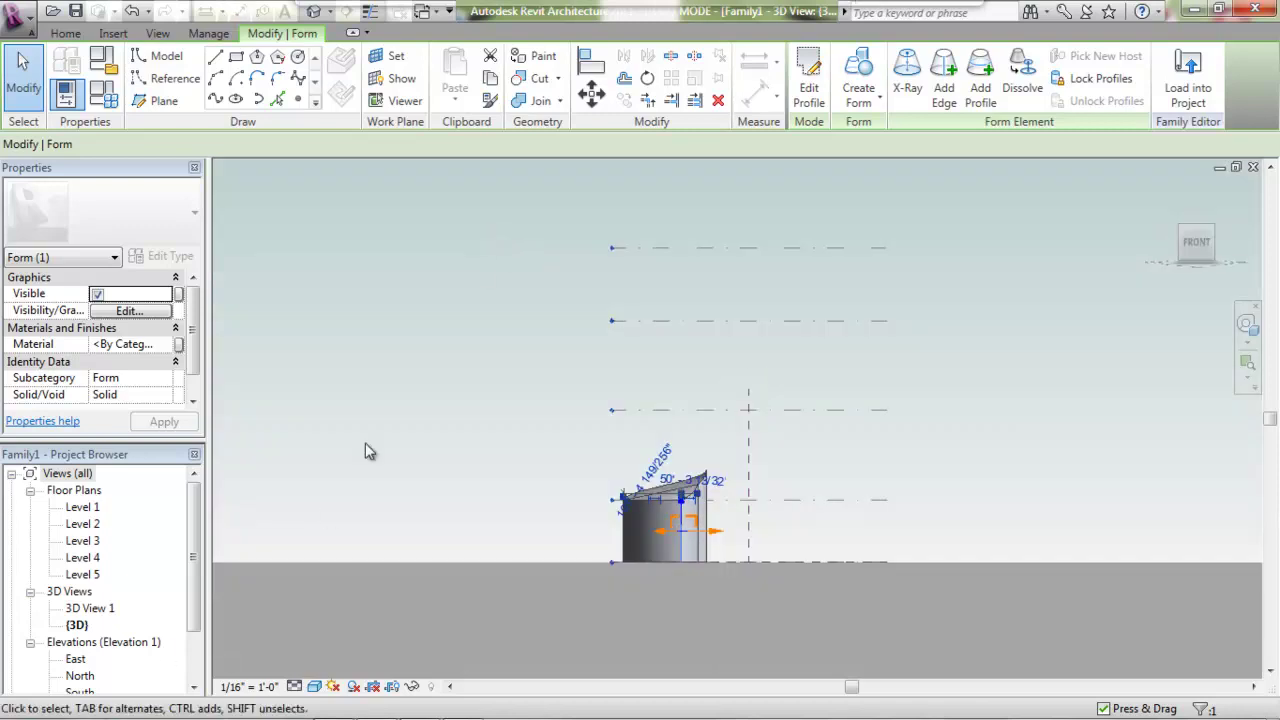
left_click_drag(715, 529, 760, 557)
left_click_drag(1190, 270, 965, 376)
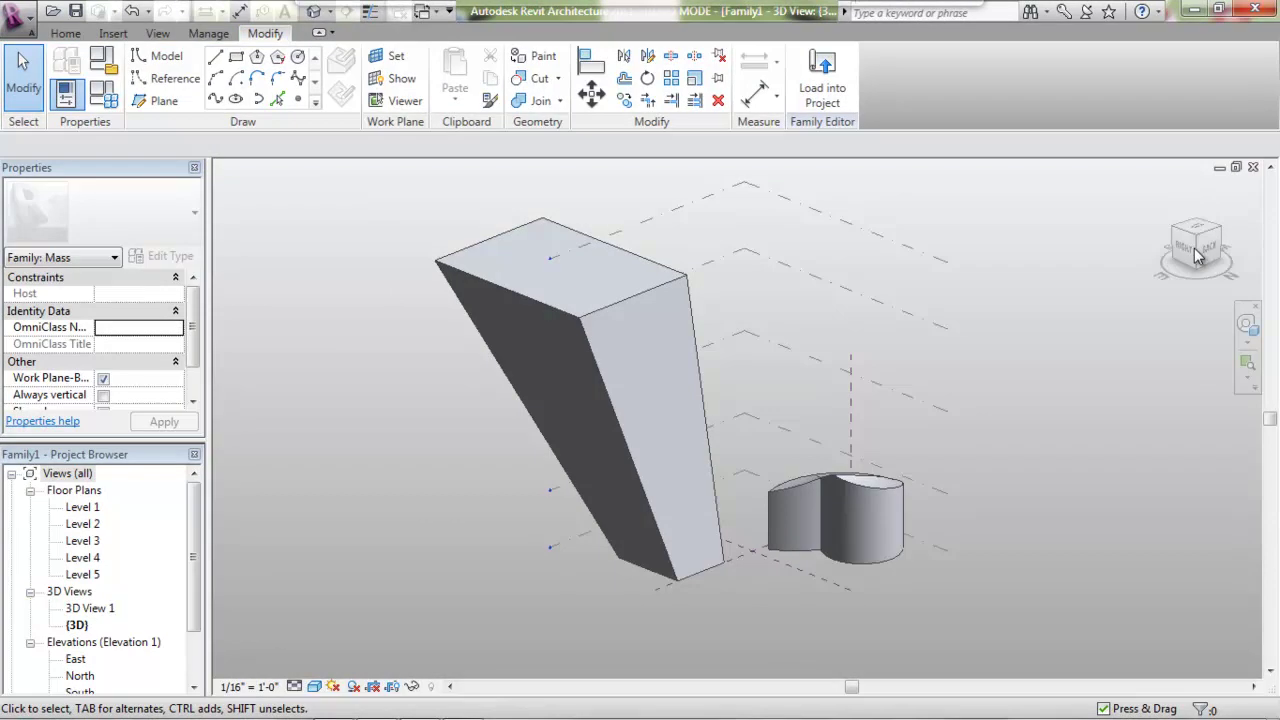
- Start a model line and pick the back face of the tapered tower form as its placement plane
left_click_drag(1200, 255, 1132, 289)
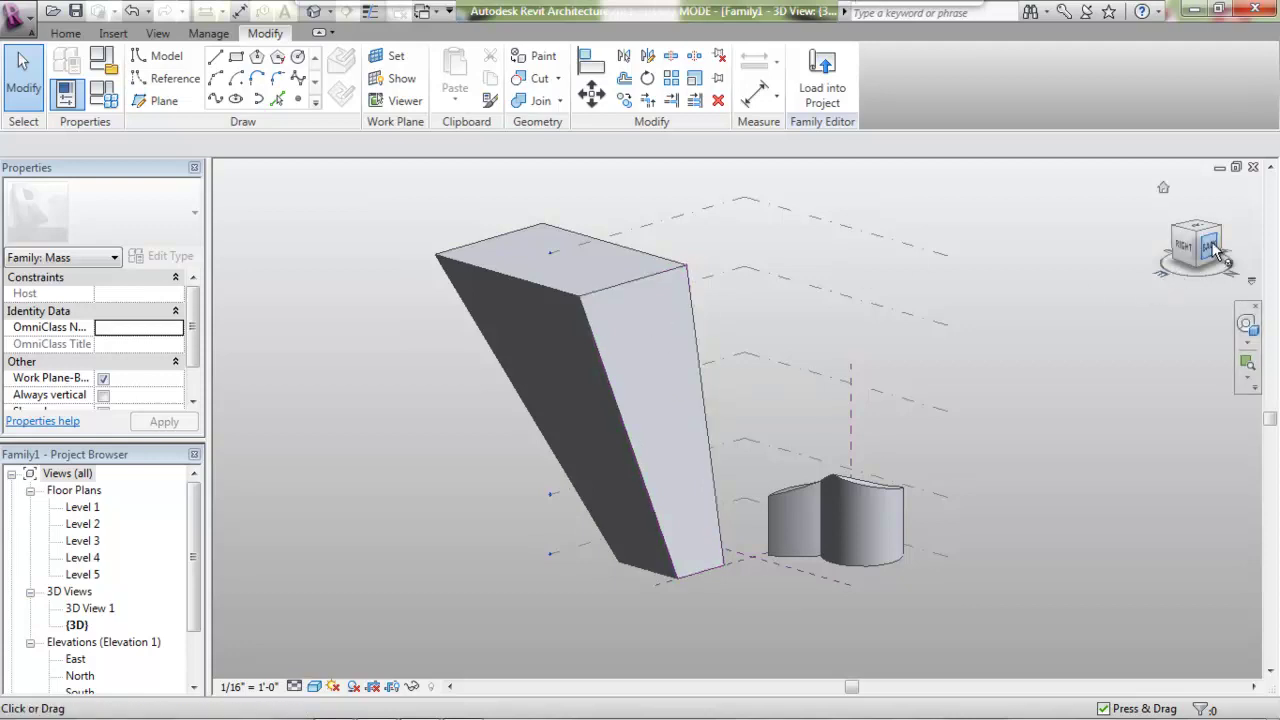
left_click_drag(1210, 250, 1040, 357)
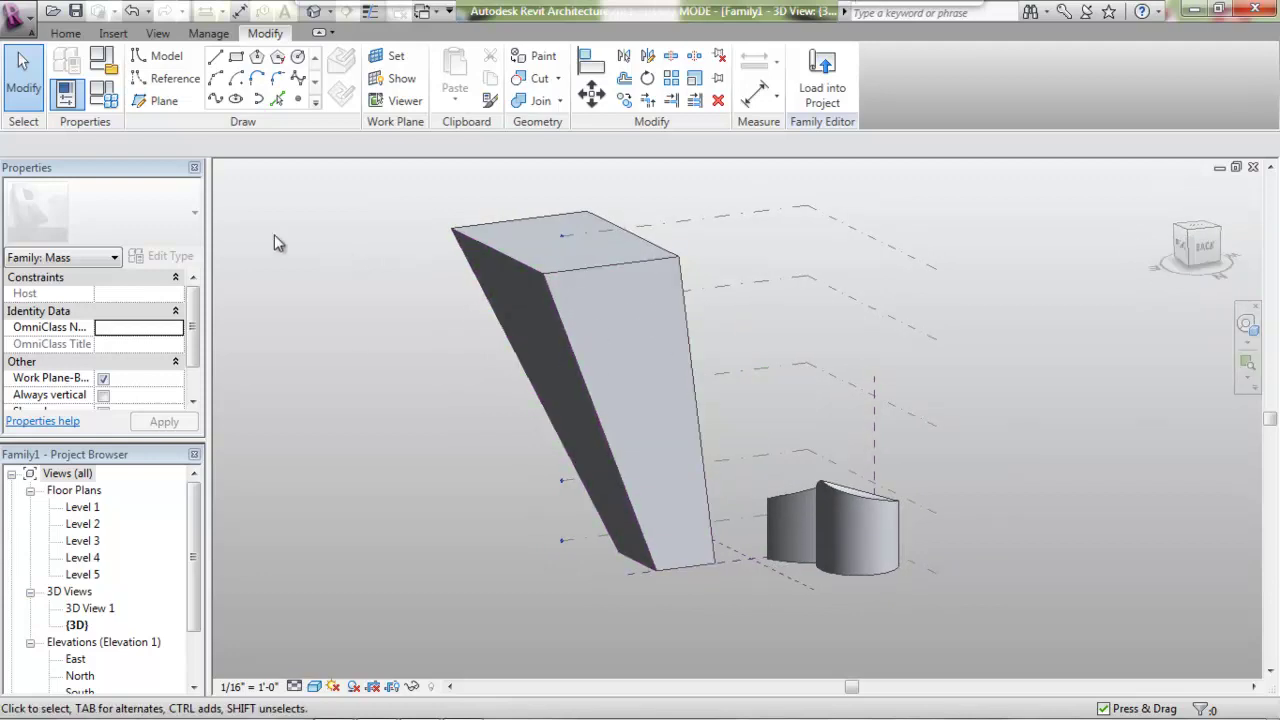
left_click(215, 57)
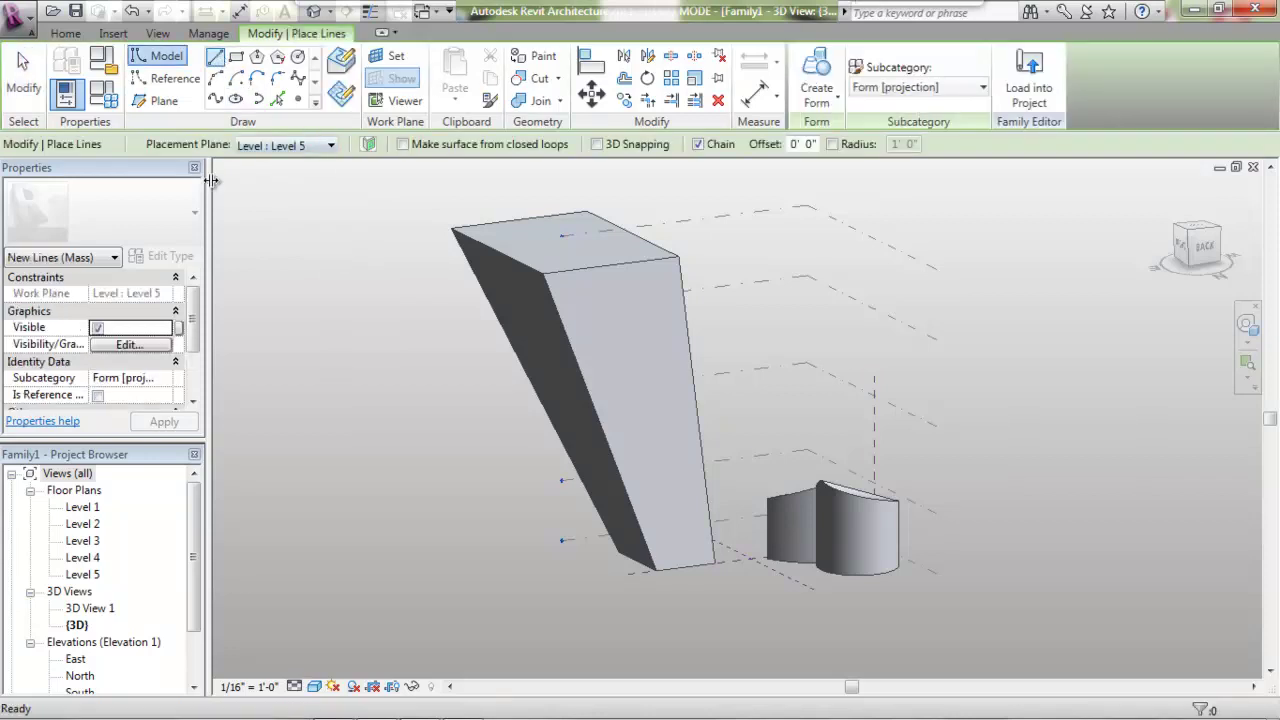
left_click(331, 146)
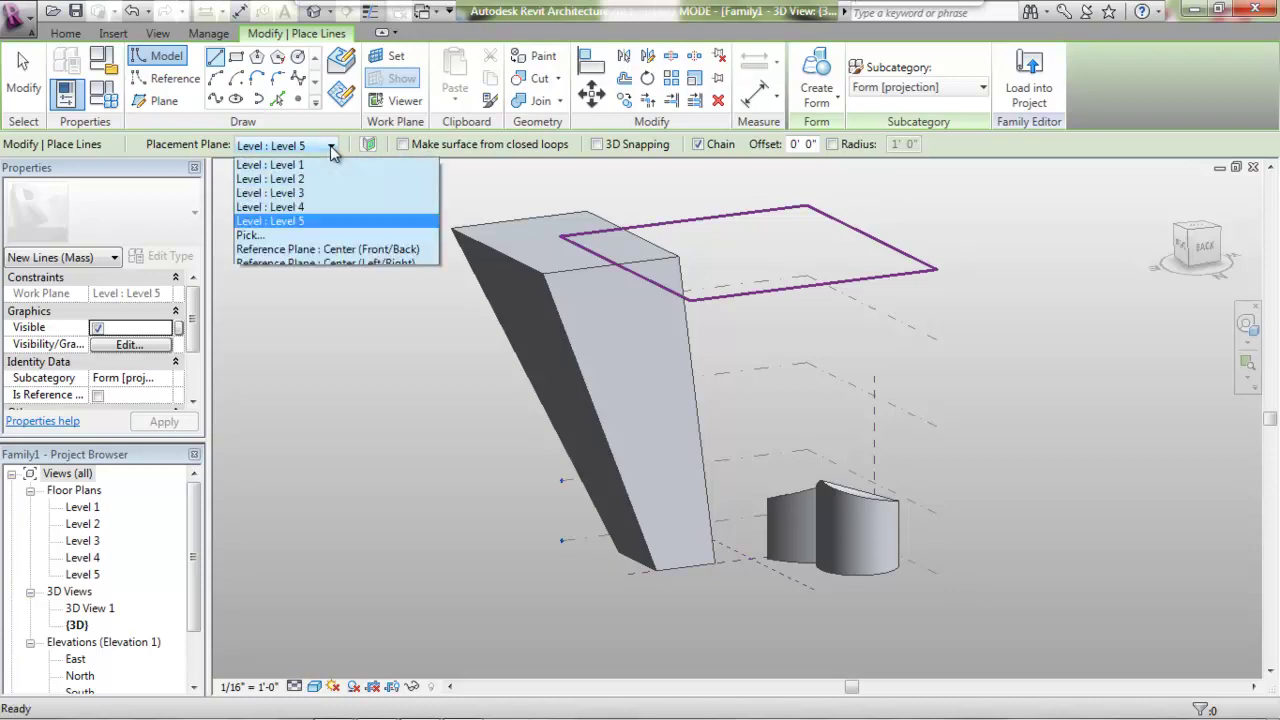
left_click(255, 236)
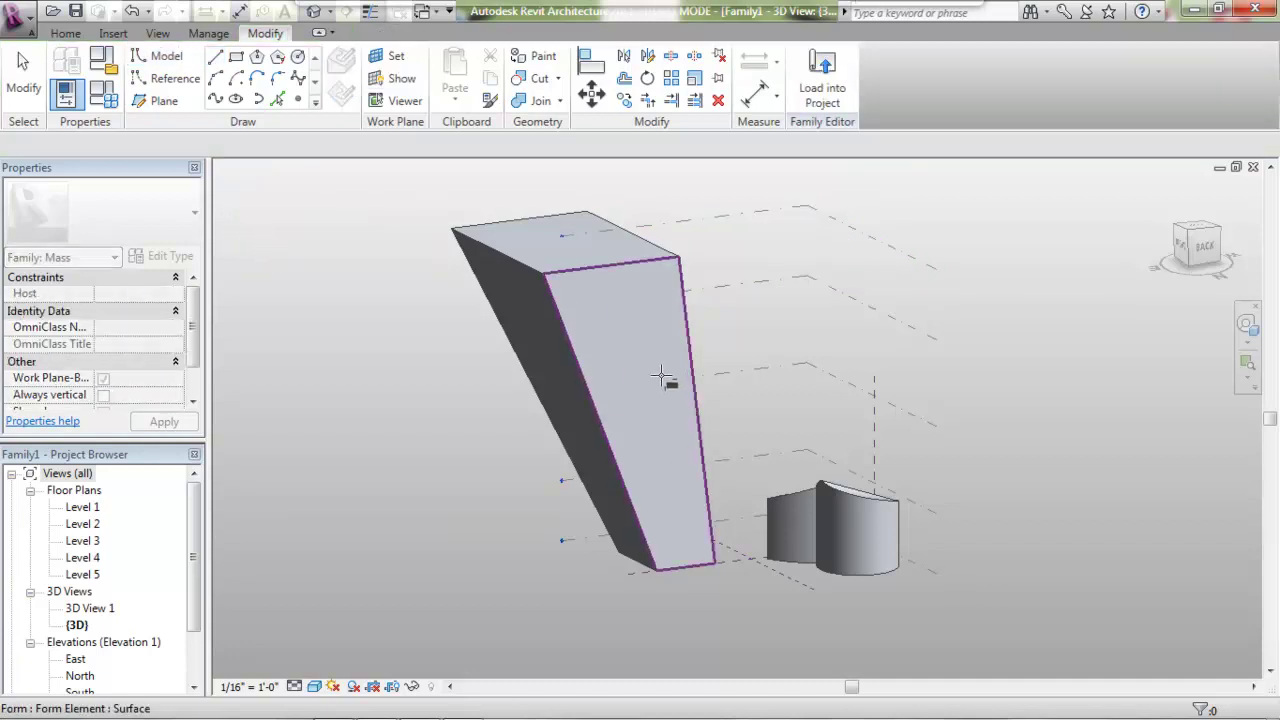
left_click(638, 352)
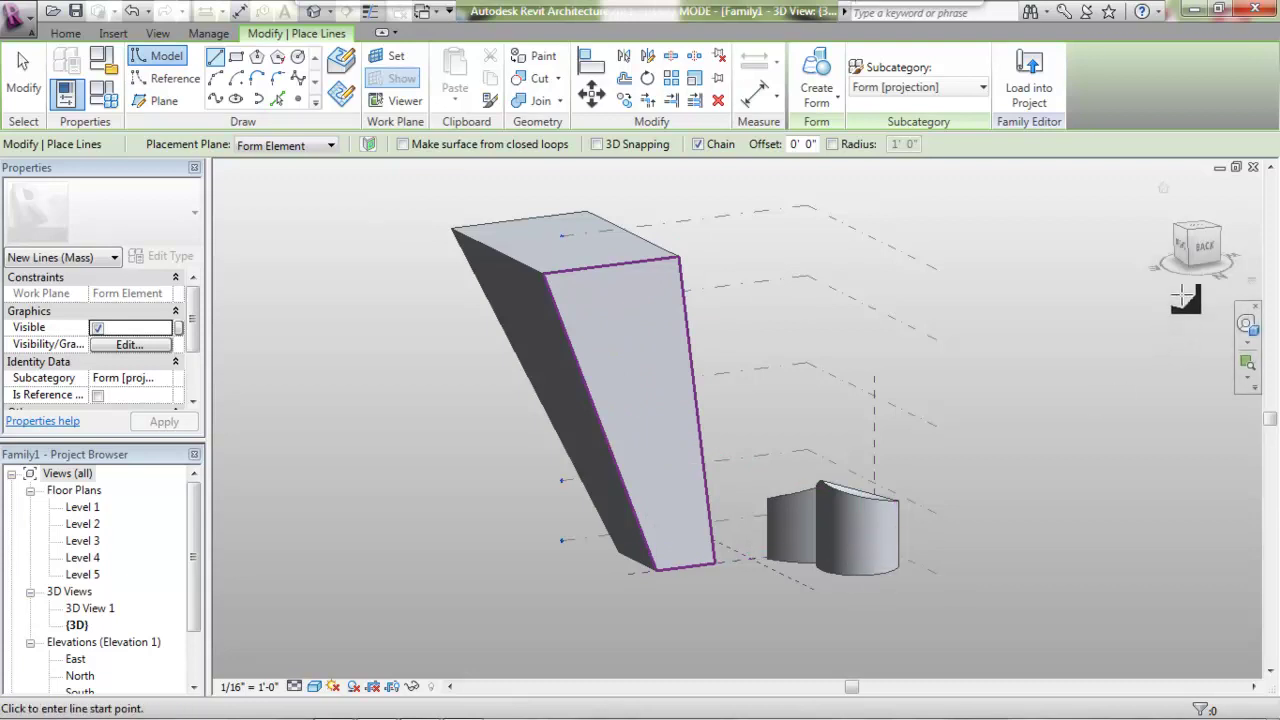
- Draw a closed, downward-pointing triangle about 120' wide on the upper part of the tower's back face
left_click_drag(1197, 252, 1230, 280)
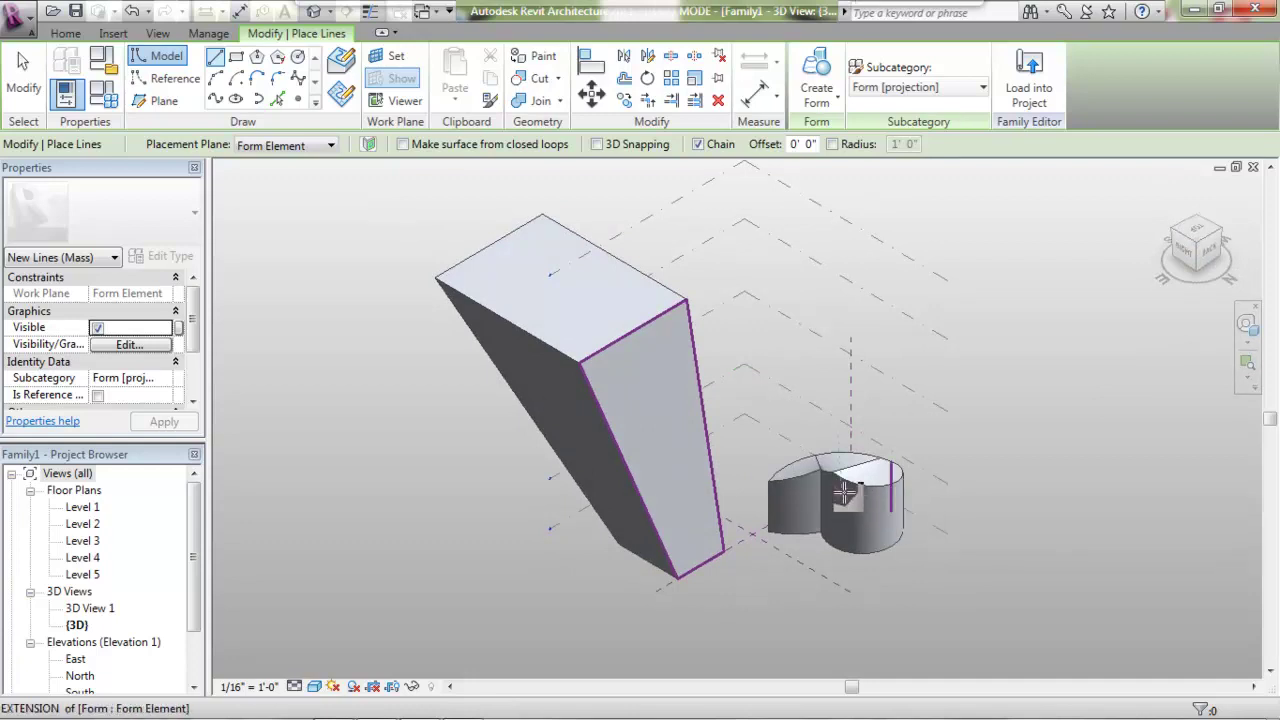
left_click_drag(1190, 250, 1112, 181)
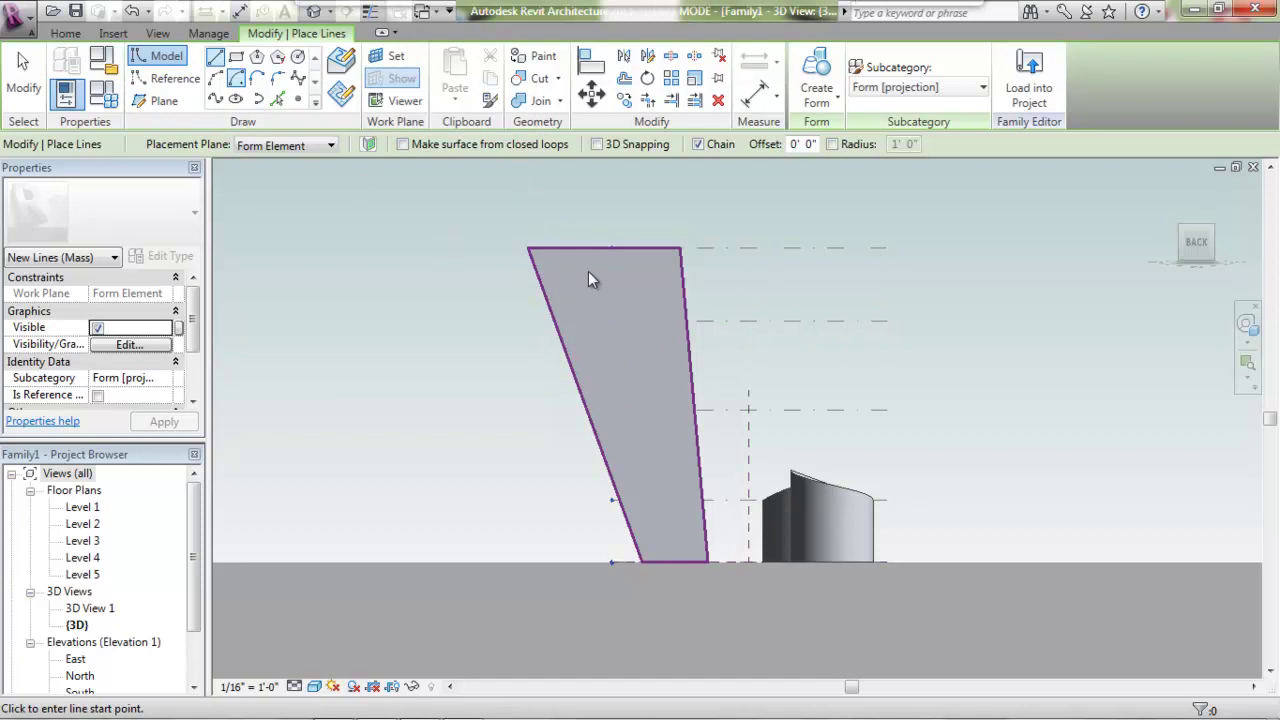
left_click(558, 262)
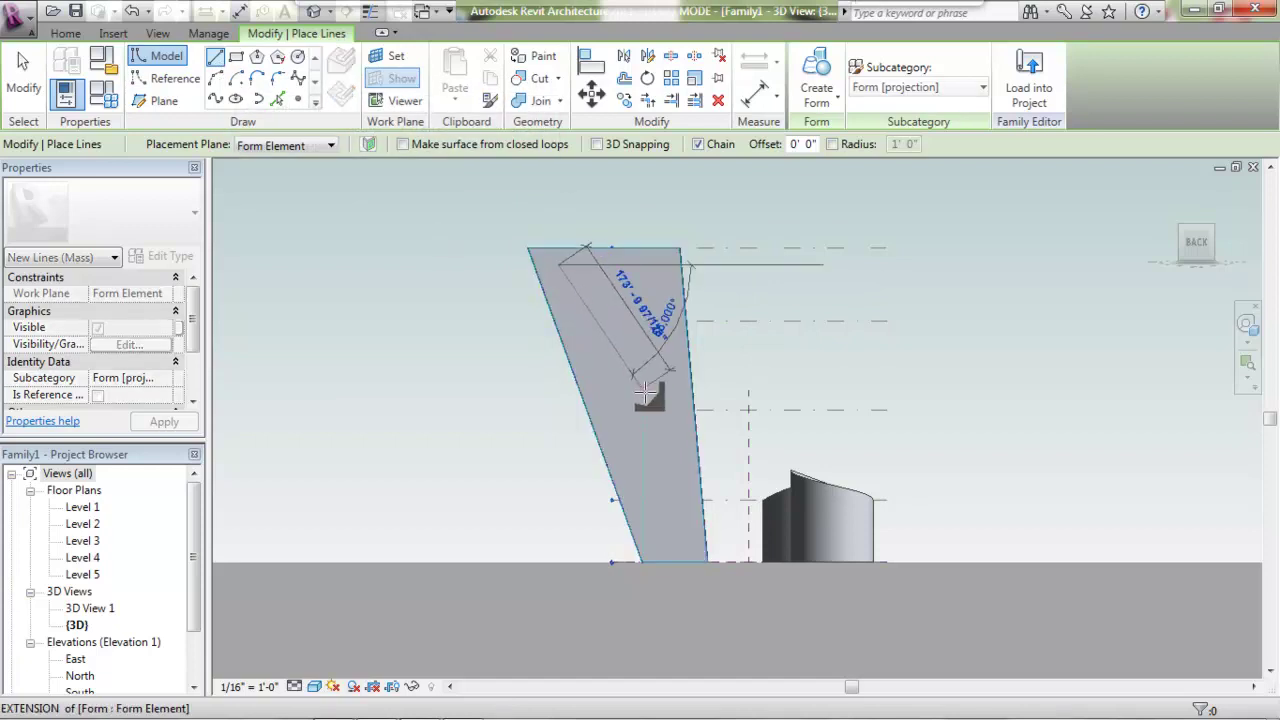
left_click(608, 394)
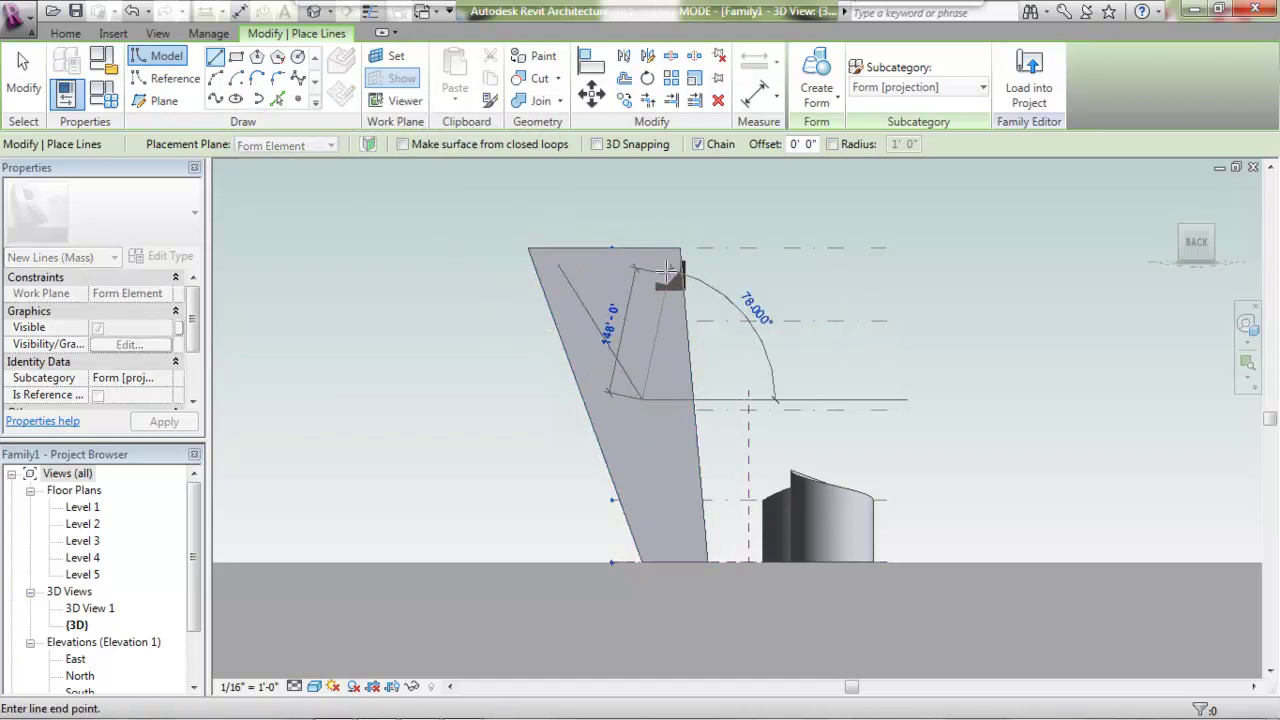
left_click(624, 265)
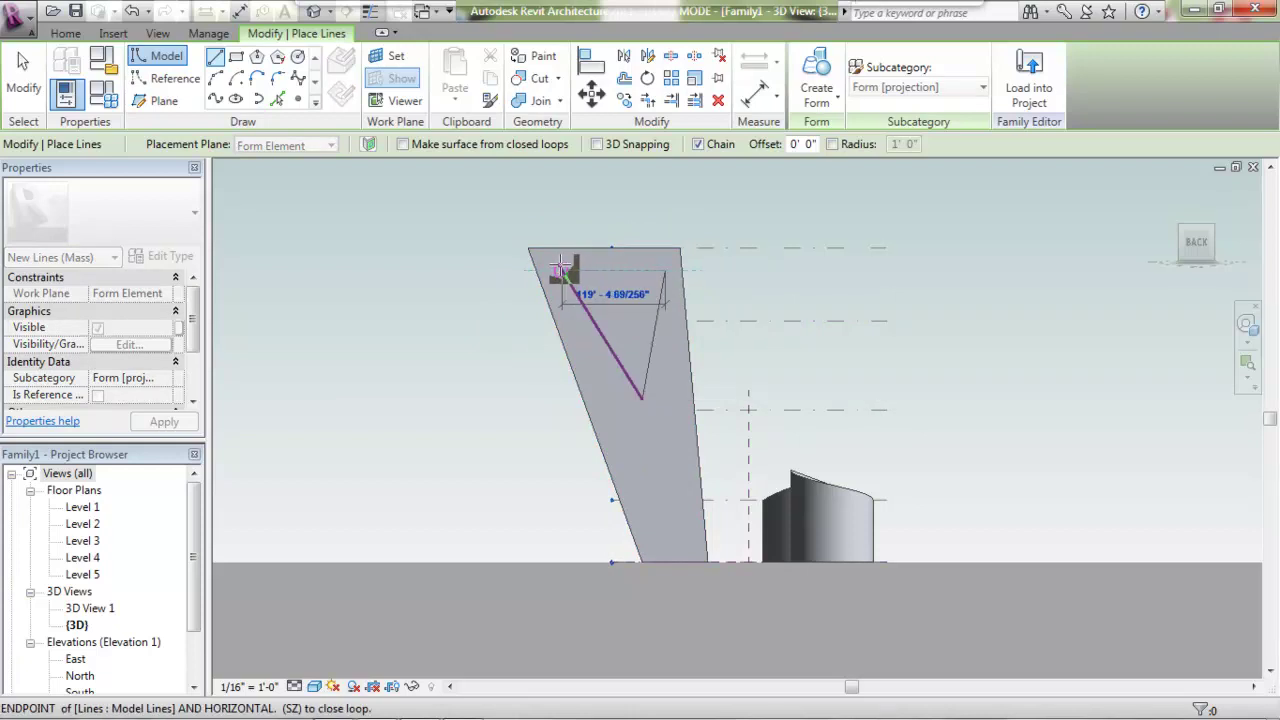
left_click(558, 262)
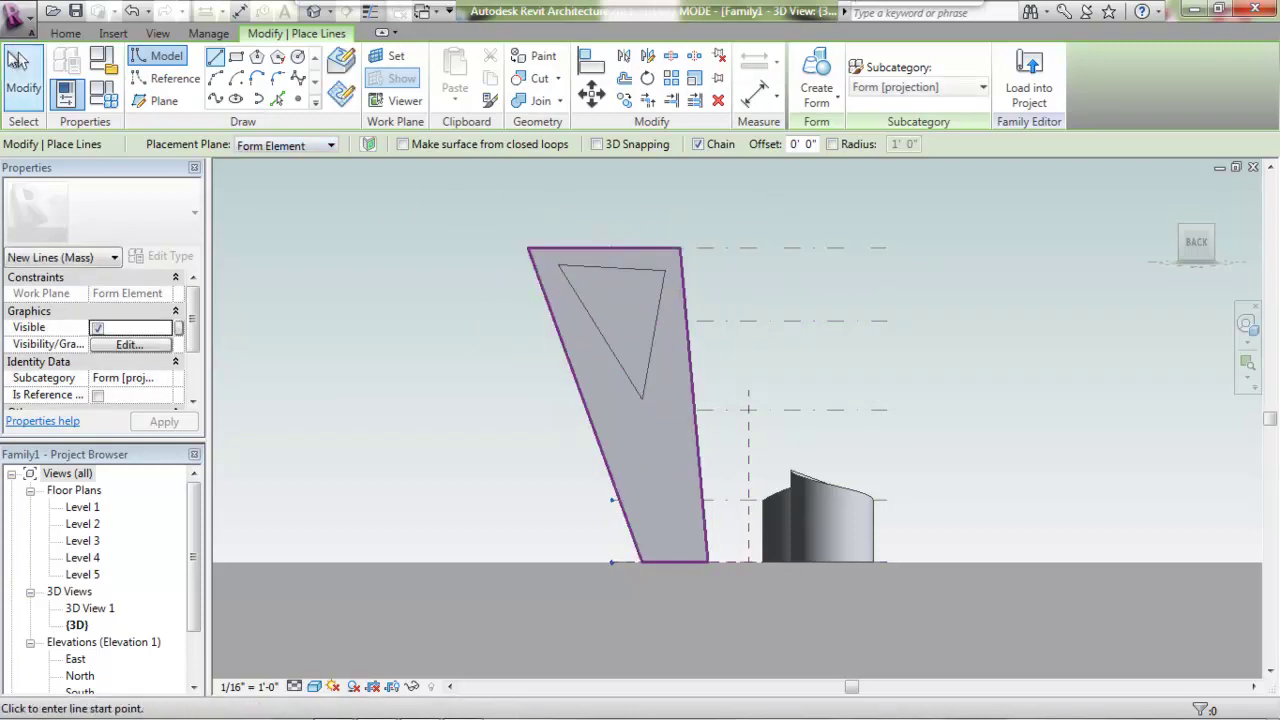
- Select the whole triangle line chain on the tower's back face and create a void form from it
left_click(23, 75)
key("Tab")
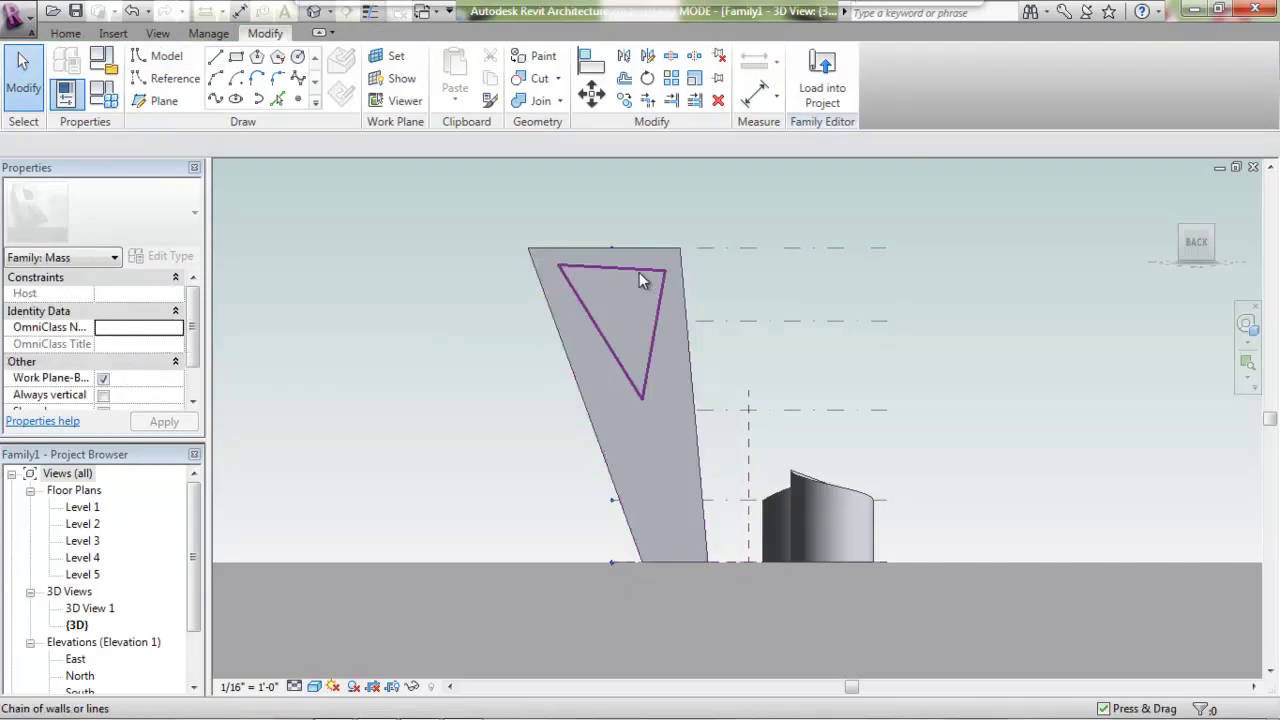
left_click(639, 272)
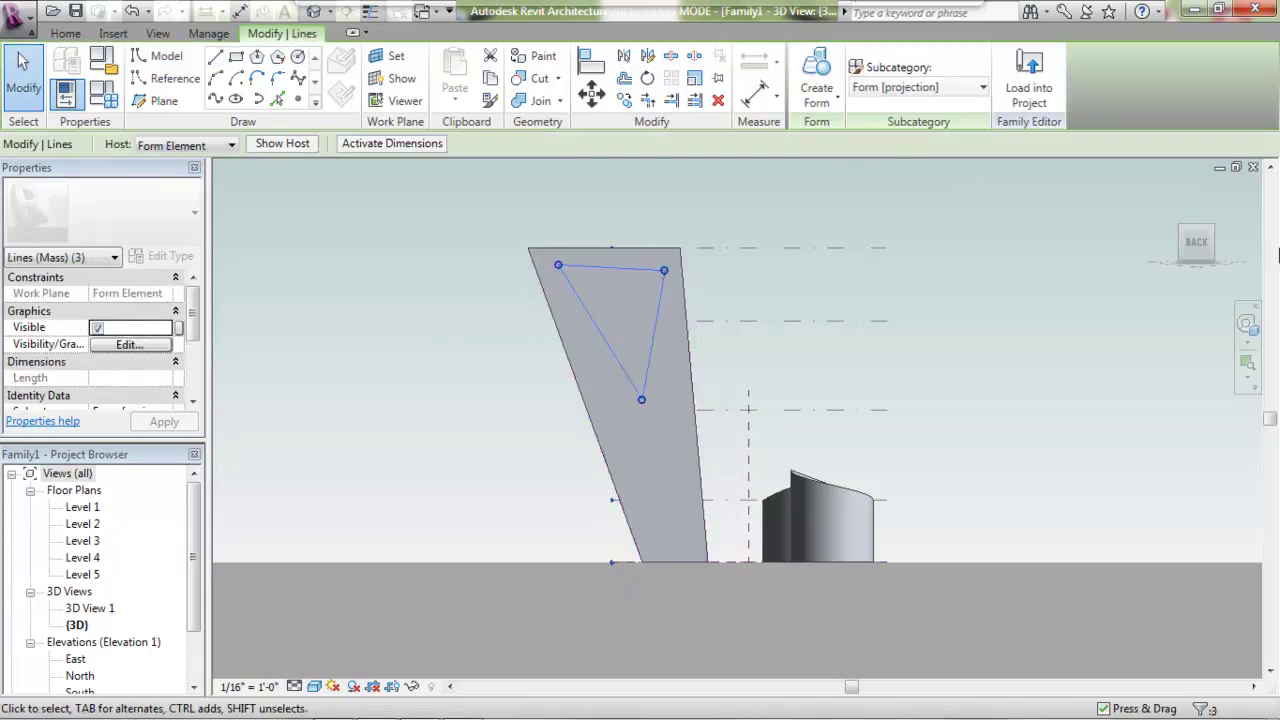
middle_click_drag(520, 275, 231, 271, "shift")
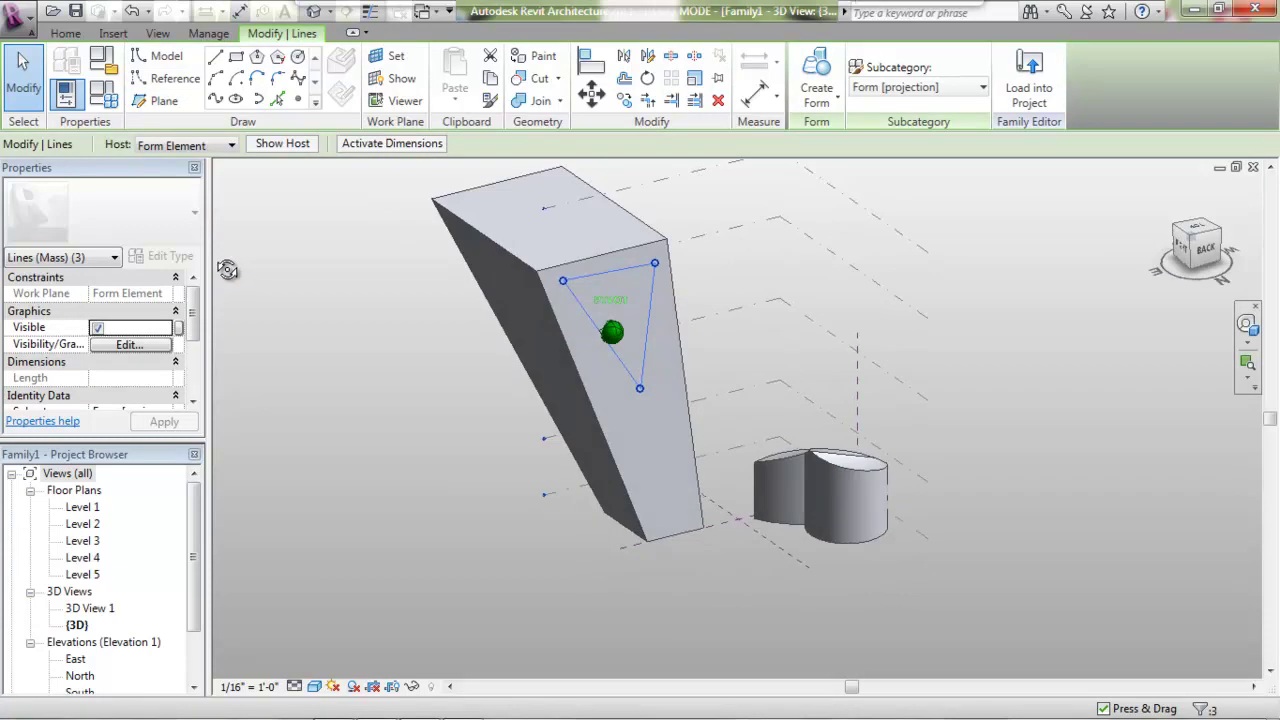
left_click(820, 103)
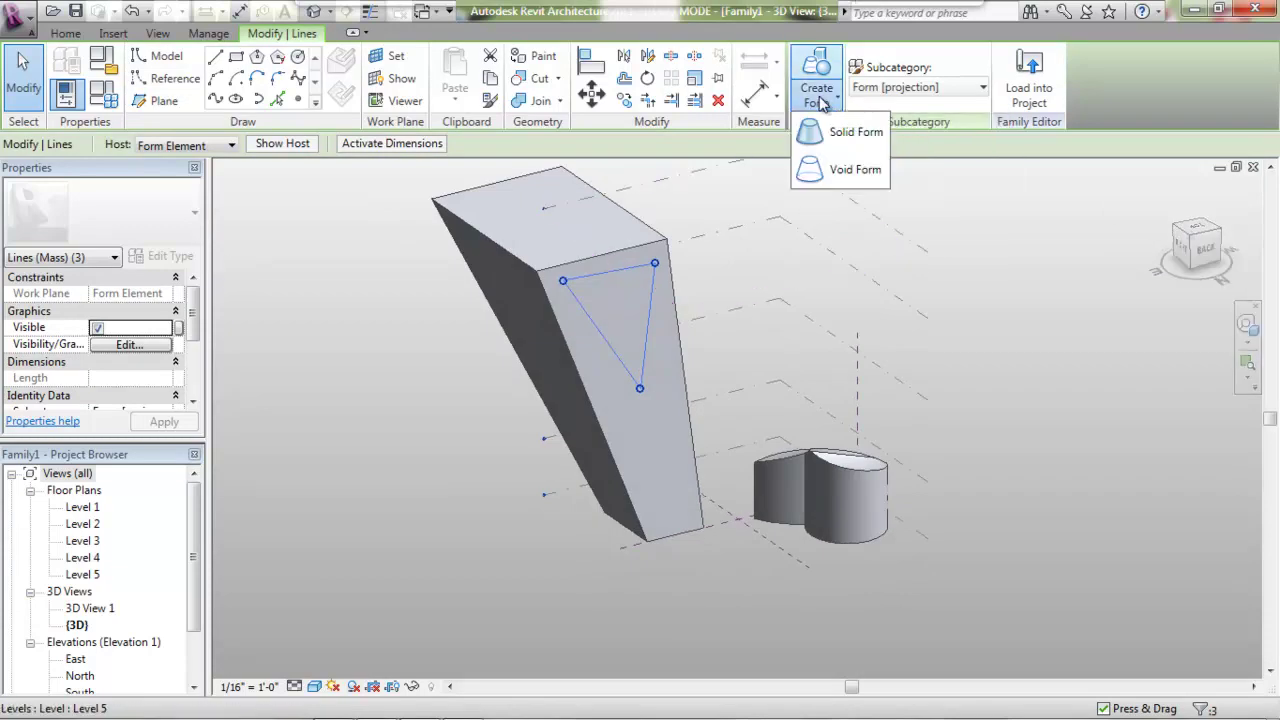
left_click(822, 172)
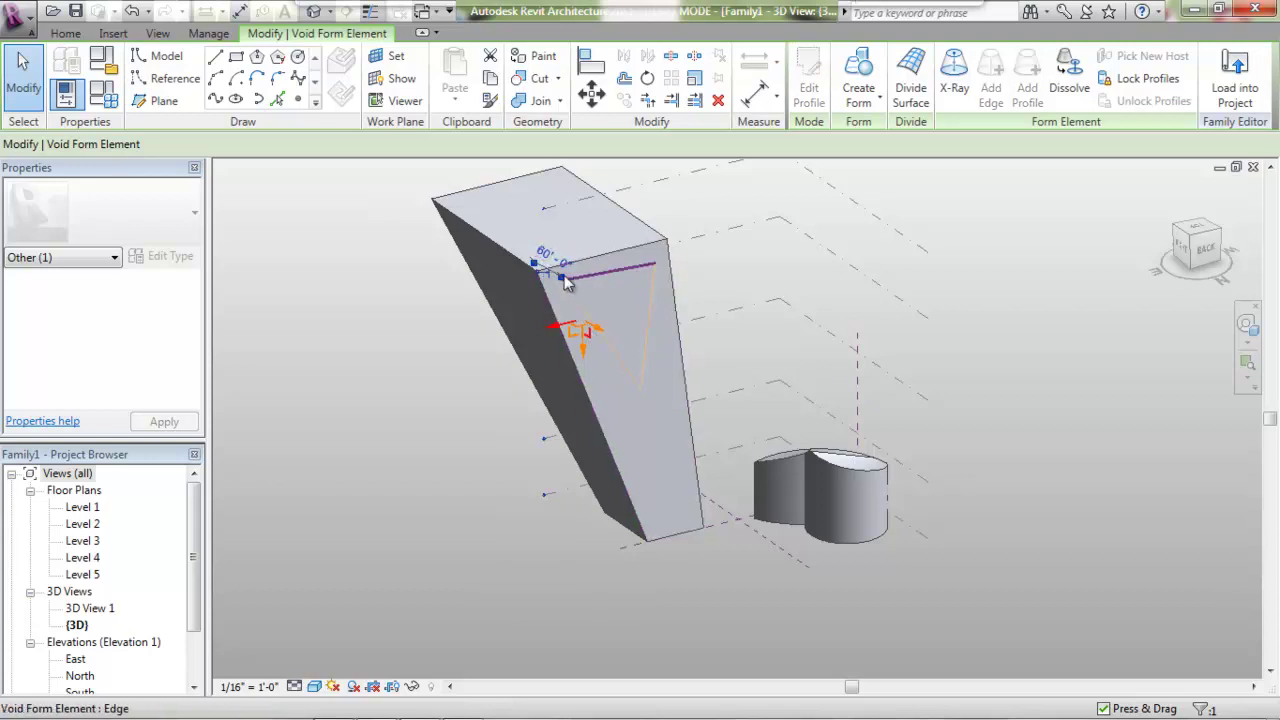
- Push the triangular void into the tower to a depth of about 52', deselect it and view the cut from another side
left_click_drag(601, 324, 686, 401)
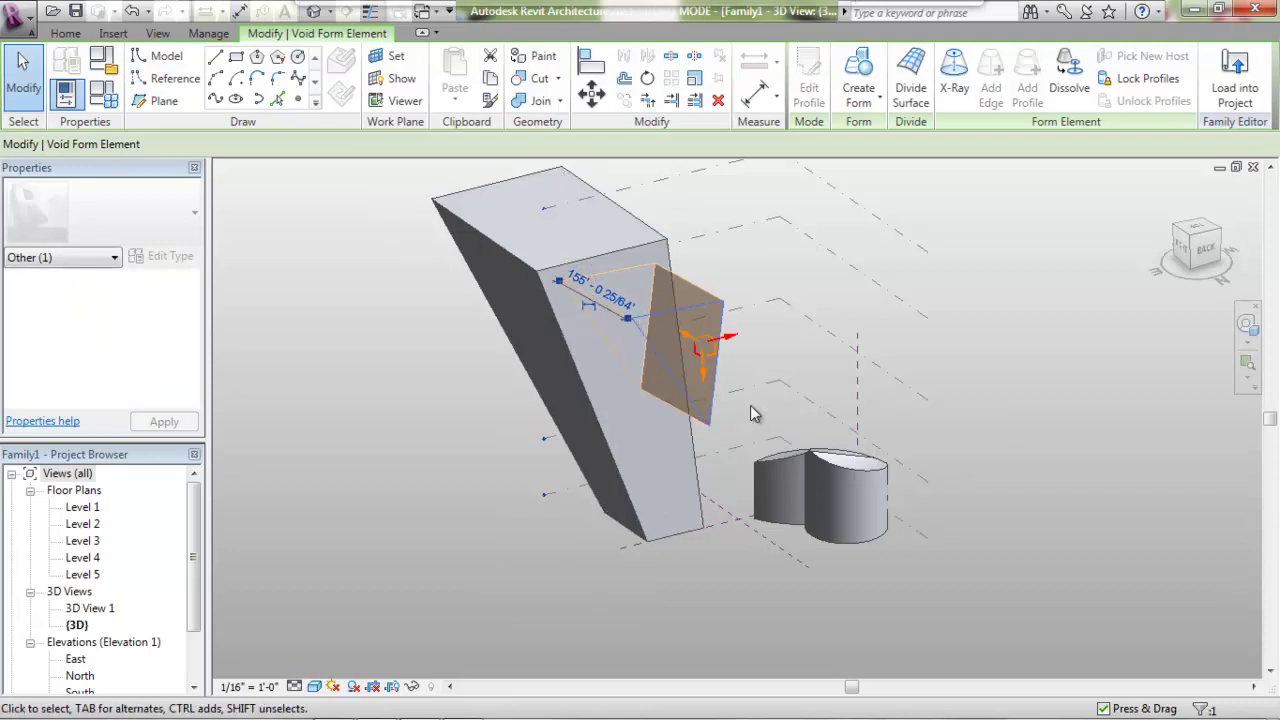
left_click_drag(690, 355, 600, 306)
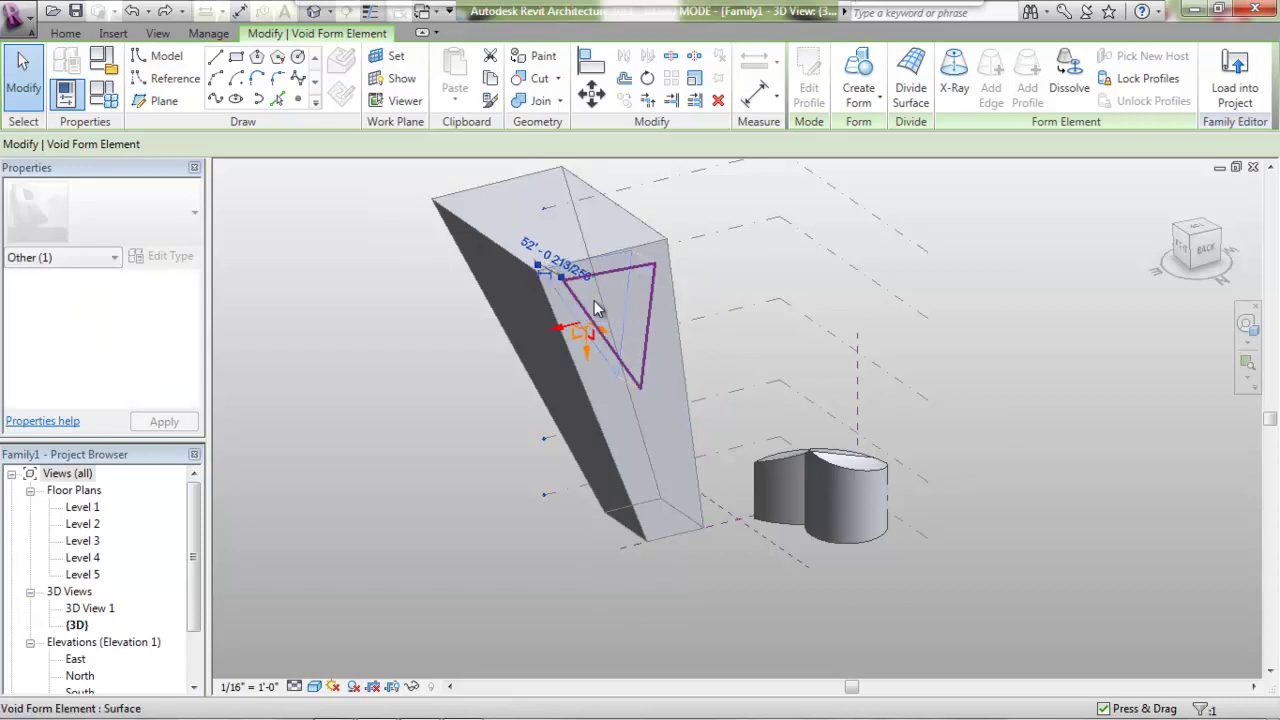
left_click(719, 266)
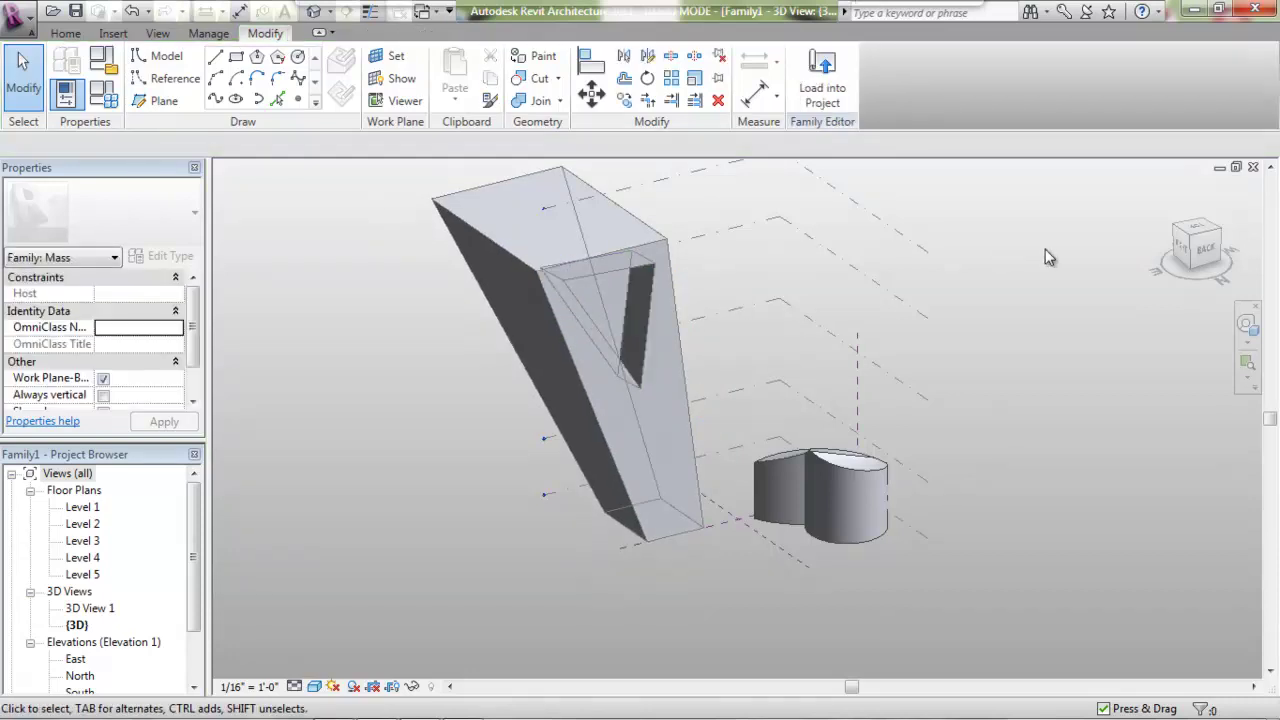
left_click_drag(1180, 244, 982, 262)
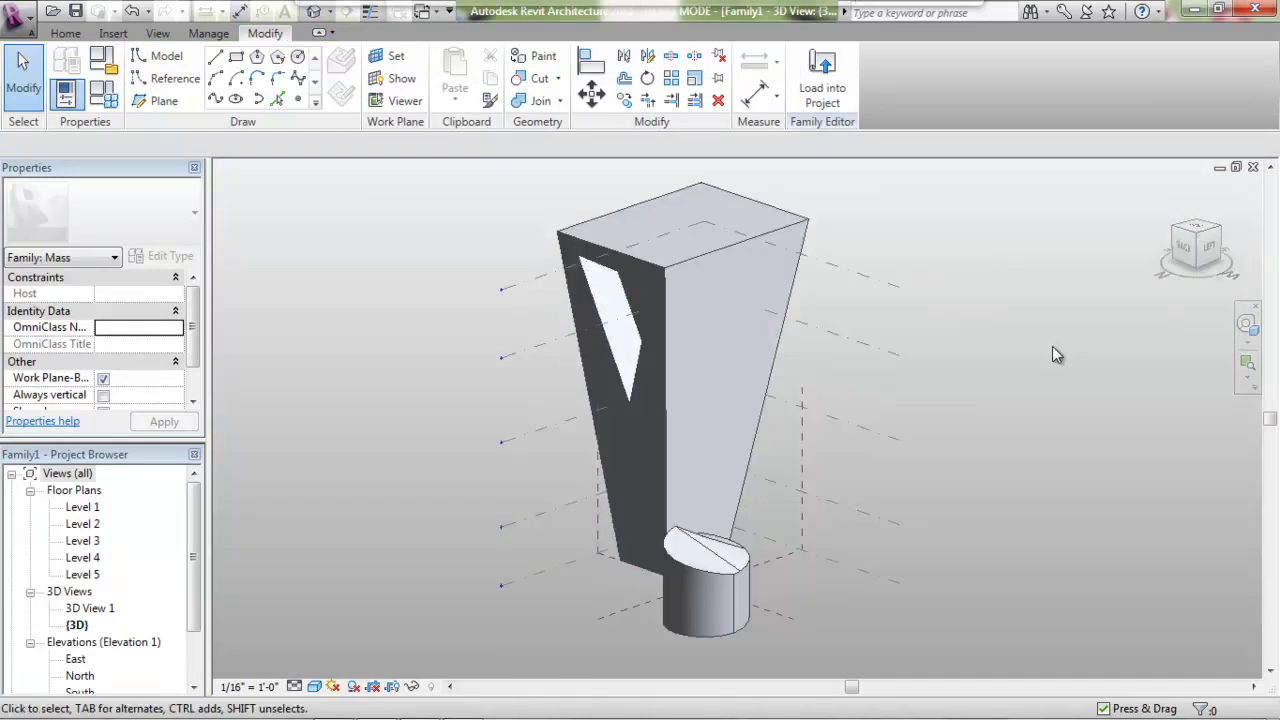